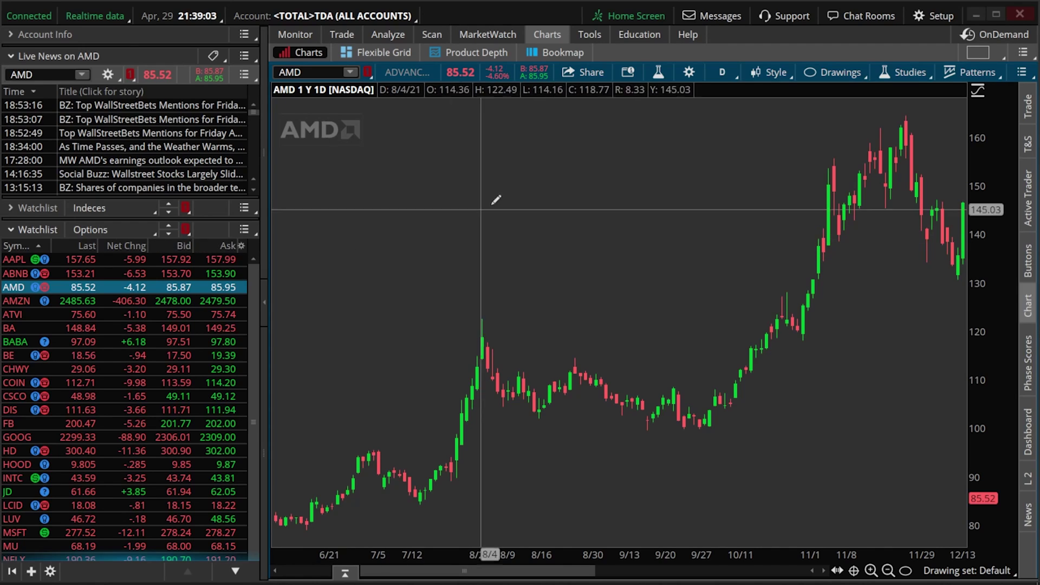
Find the SimpleMovingAvg study by searching for "simple" and add it to the AMD chart's price studies
{"action": "left_click", "coordinate": [657, 75]}
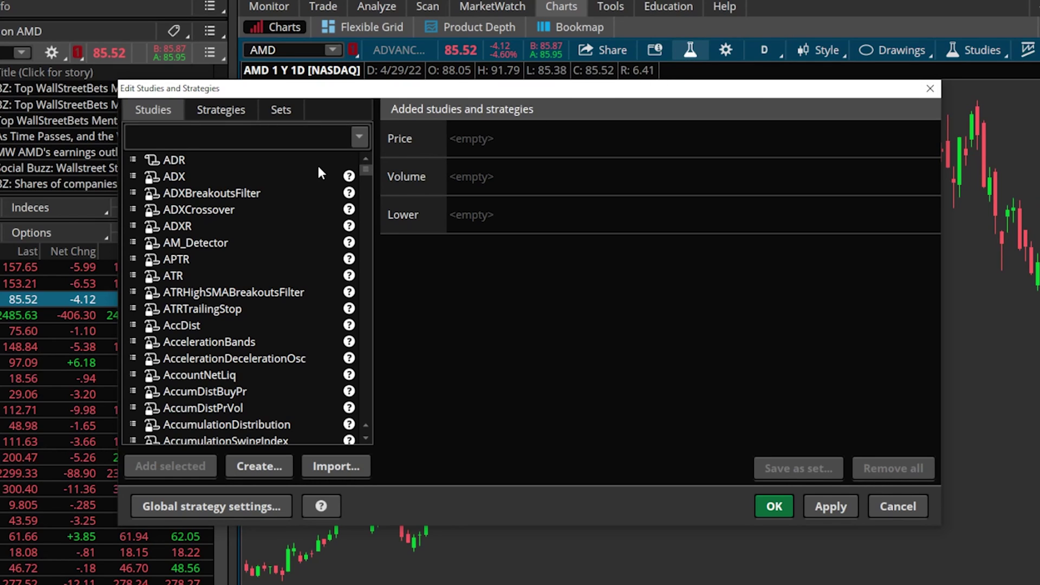
{"action": "scroll", "coordinate": [318, 166], "scroll_direction": "down", "scroll_amount": 15}
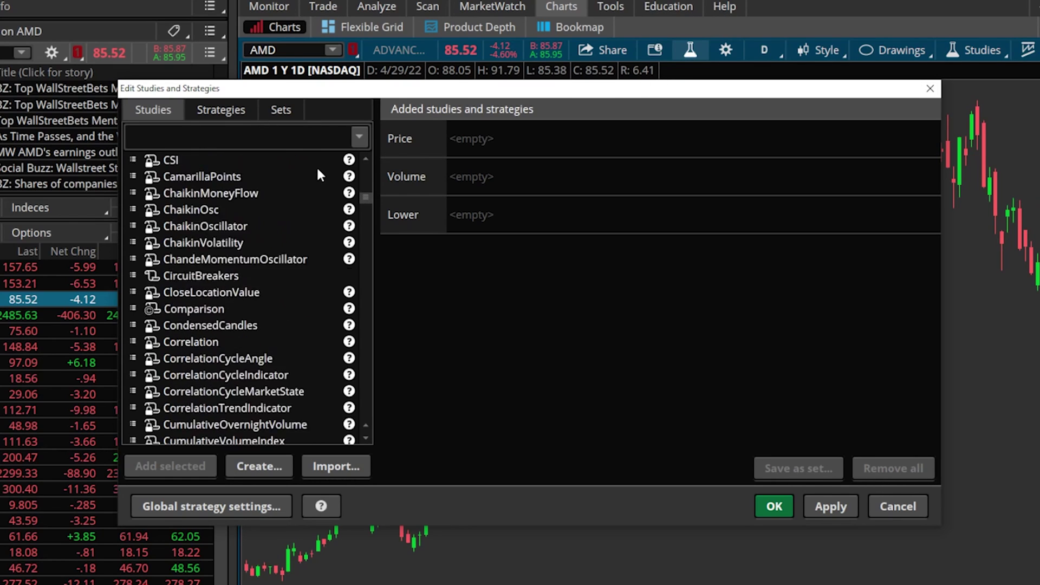
{"action": "scroll", "coordinate": [320, 174], "scroll_direction": "down", "scroll_amount": 1}
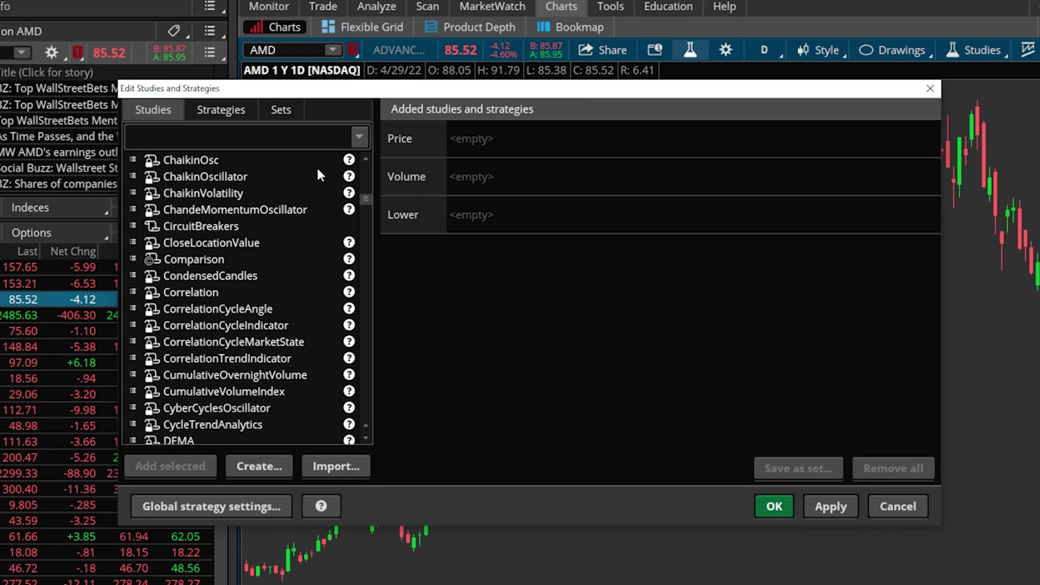
{"action": "left_click", "coordinate": [243, 137]}
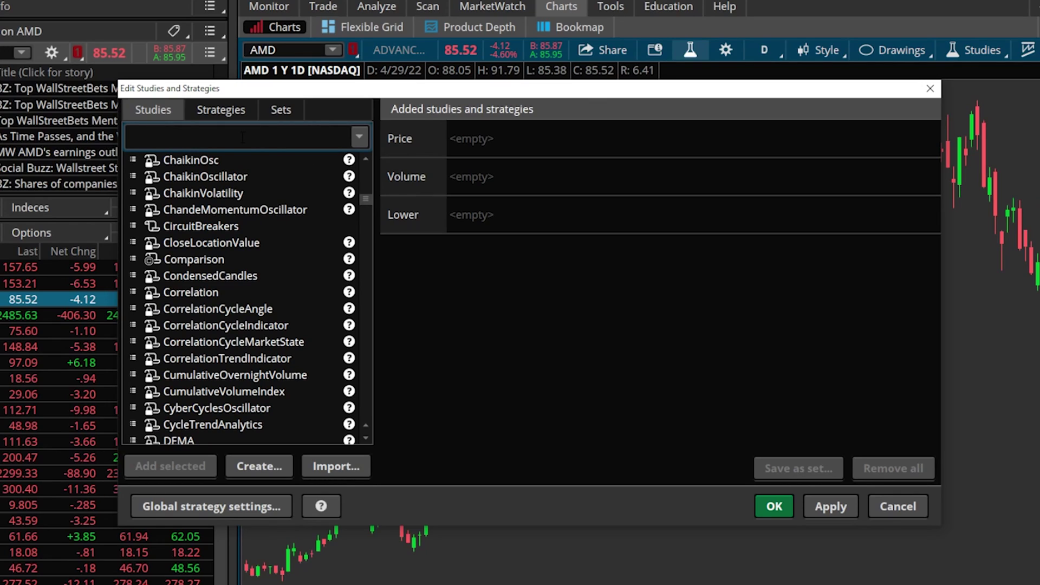
{"action": "type", "text": "simple"}
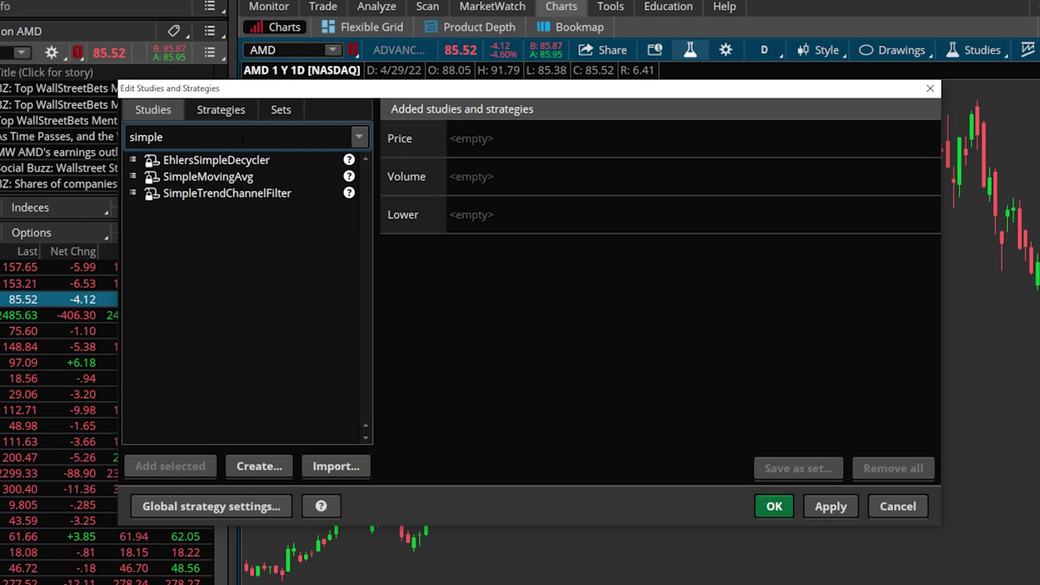
{"action": "left_click", "coordinate": [234, 175]}
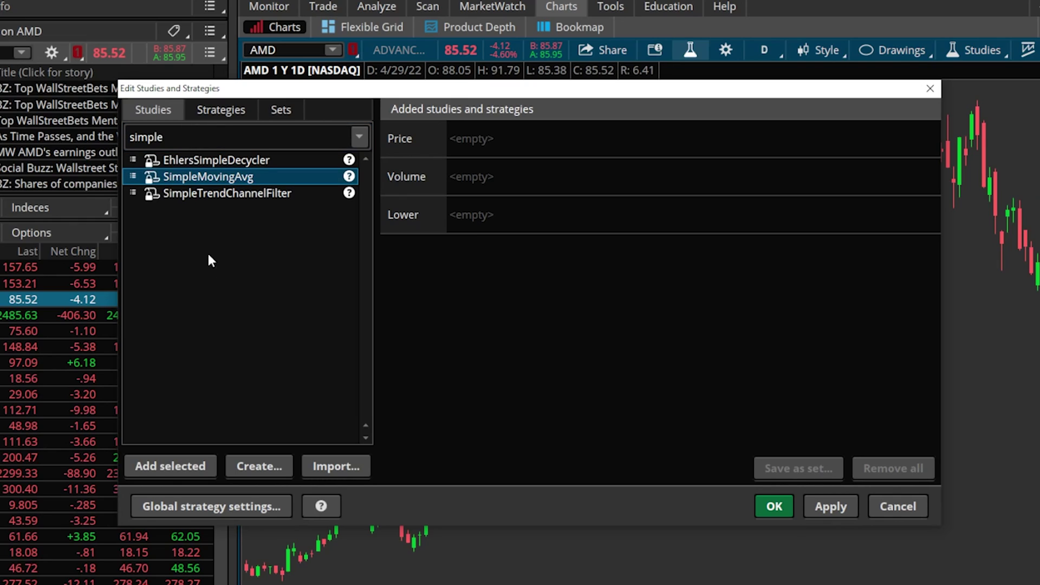
{"action": "left_click", "coordinate": [173, 467]}
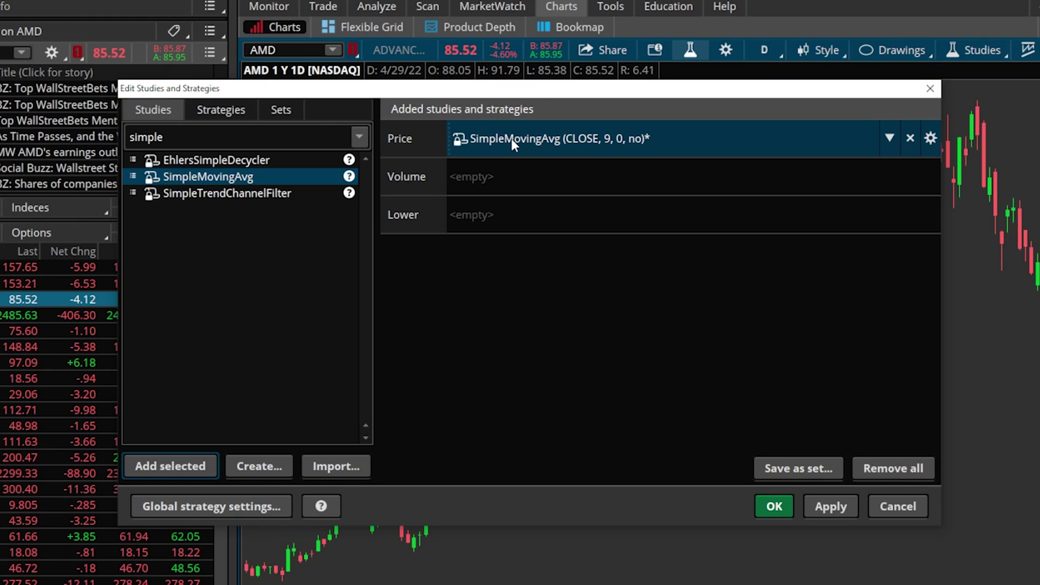
Set the moving average's length to 50 and its line width to 3, and apply it to the chart
{"action": "left_click", "coordinate": [930, 140]}
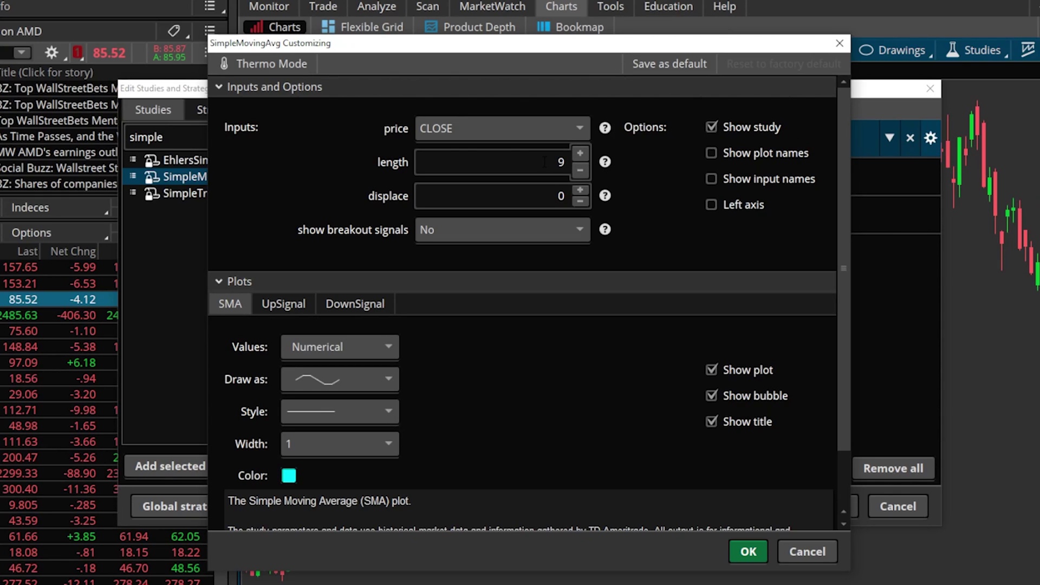
{"action": "left_click_drag", "start_coordinate": [545, 162], "coordinate": [584, 159]}
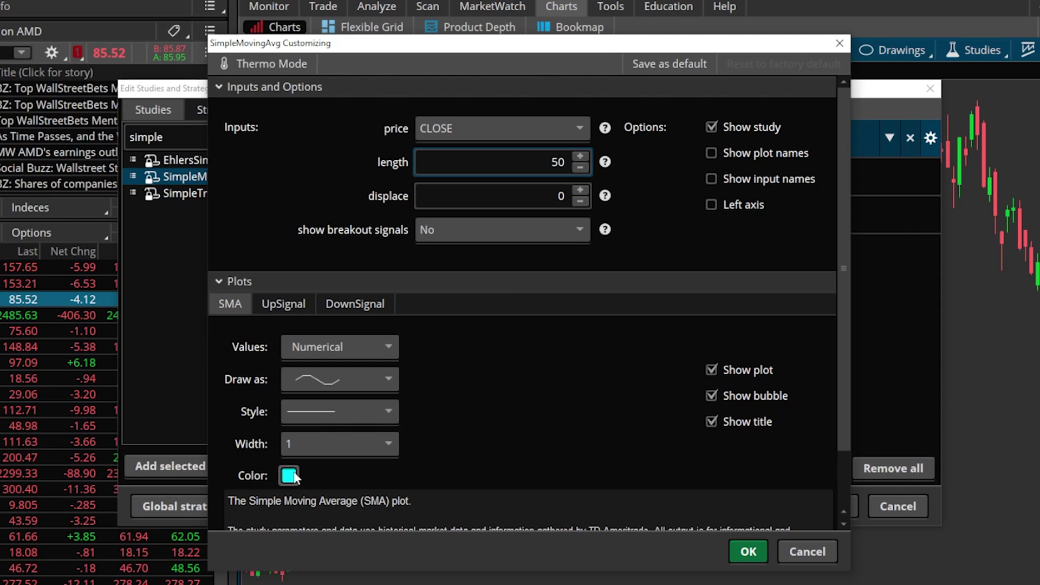
{"action": "left_click", "coordinate": [330, 448]}
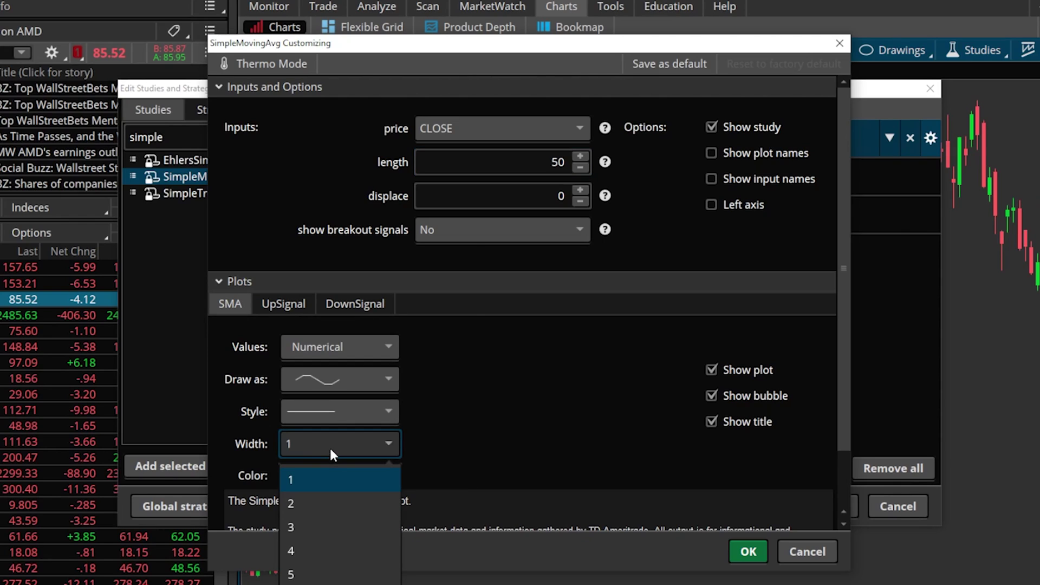
{"action": "left_click", "coordinate": [306, 528]}
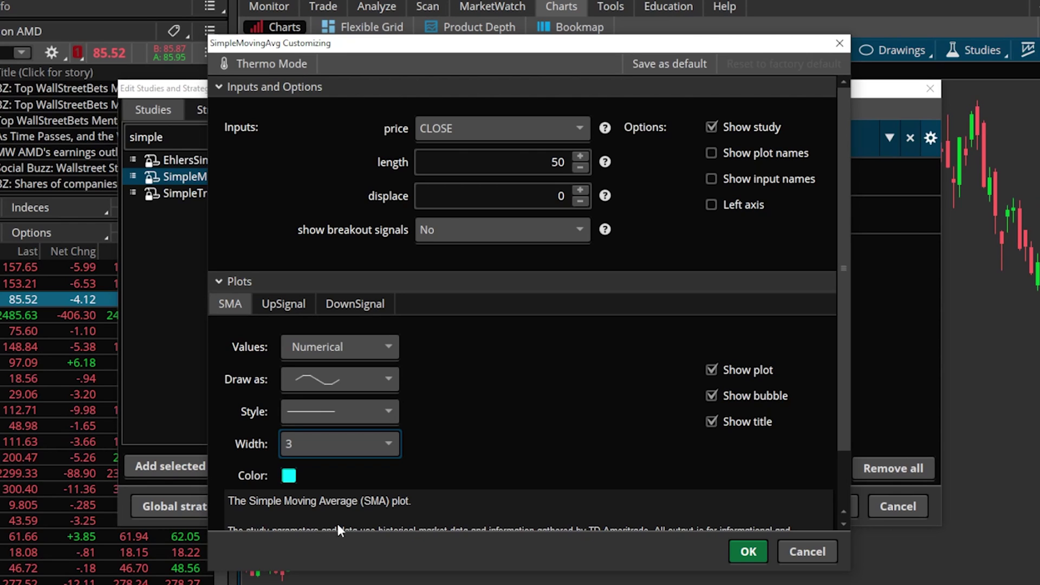
{"action": "left_click", "coordinate": [755, 555]}
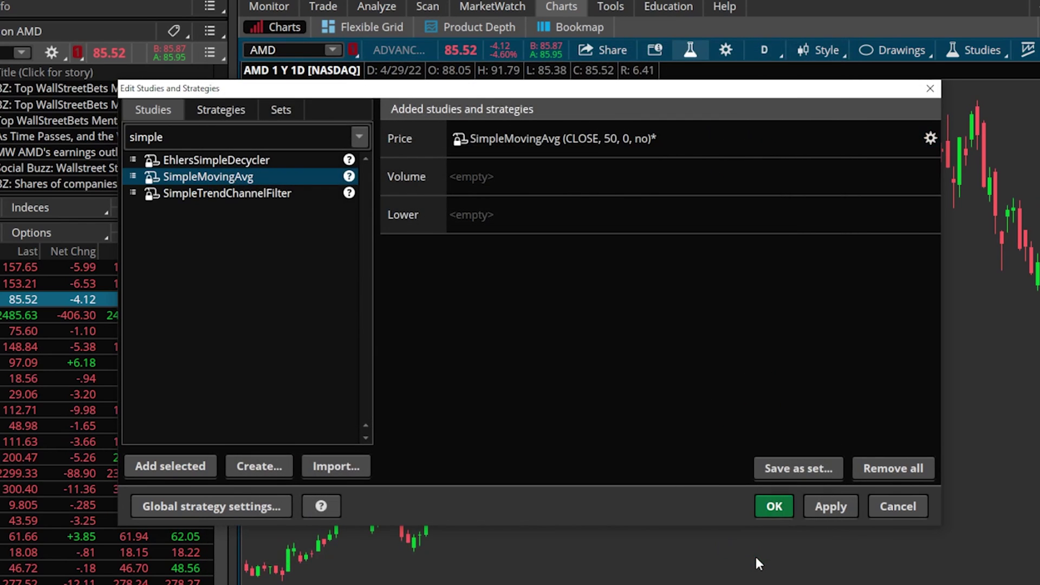
{"action": "left_click", "coordinate": [774, 506]}
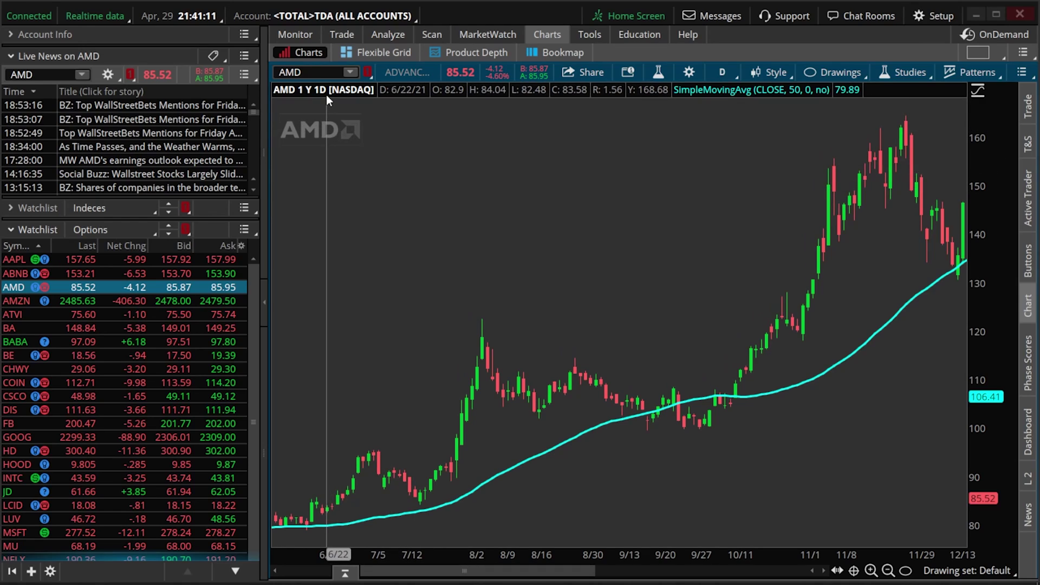
Mark with ellipses where price crosses above the 50-period average around 10/11 and below it around 1/3
{"action": "mouse_move", "coordinate": [326, 95]}
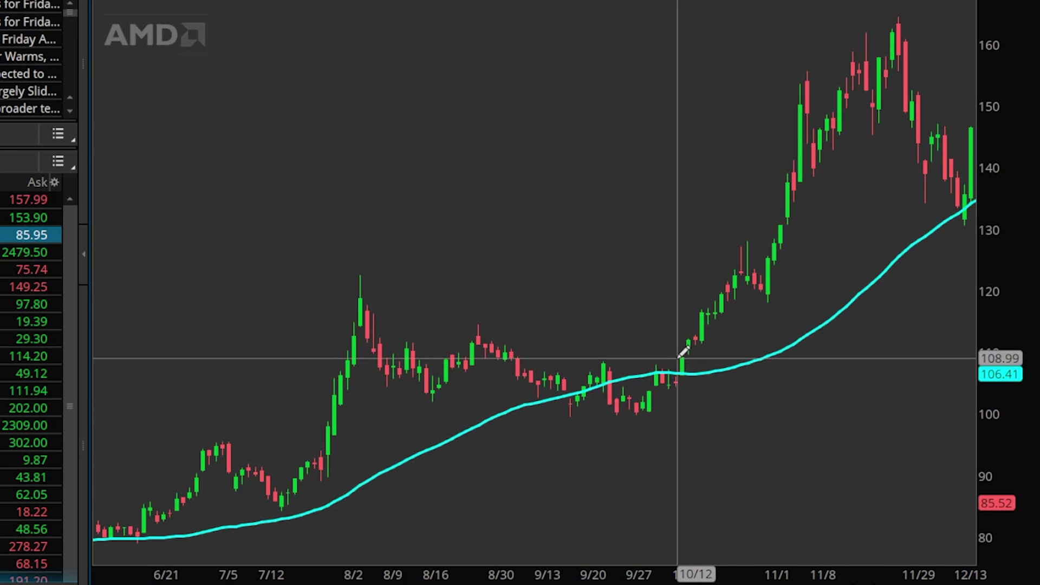
{"action": "left_click", "coordinate": [659, 355]}
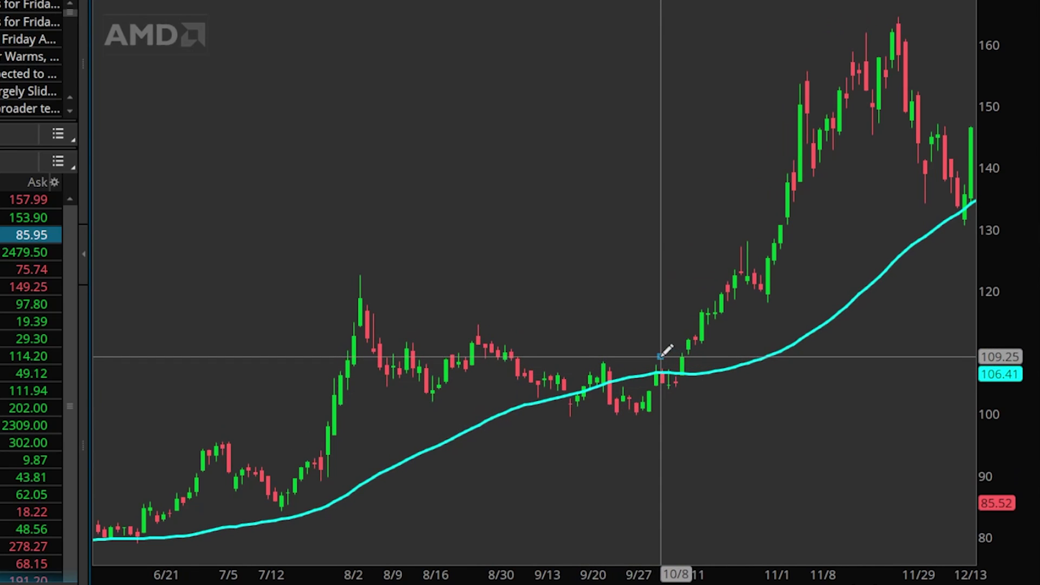
{"action": "left_click", "coordinate": [701, 388]}
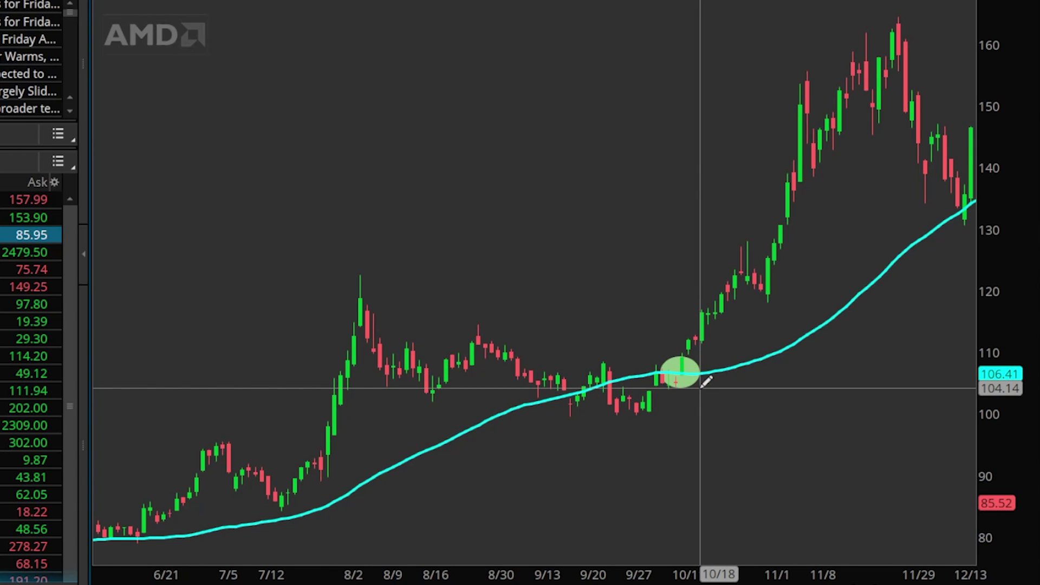
{"action": "scroll", "coordinate": [706, 382], "scroll_direction": "down", "scroll_amount": 10}
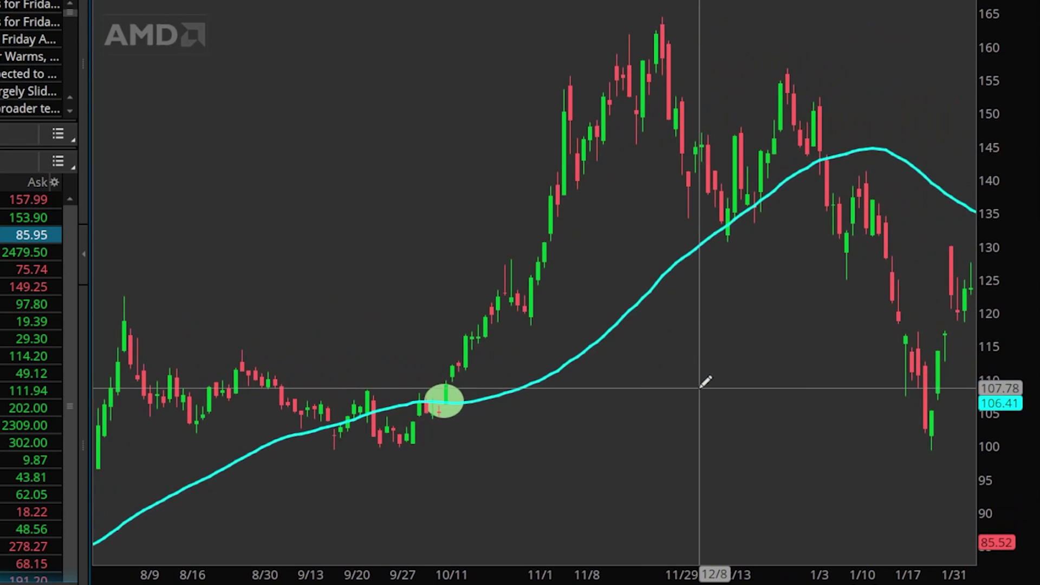
{"action": "scroll", "coordinate": [706, 382], "scroll_direction": "down", "scroll_amount": 4}
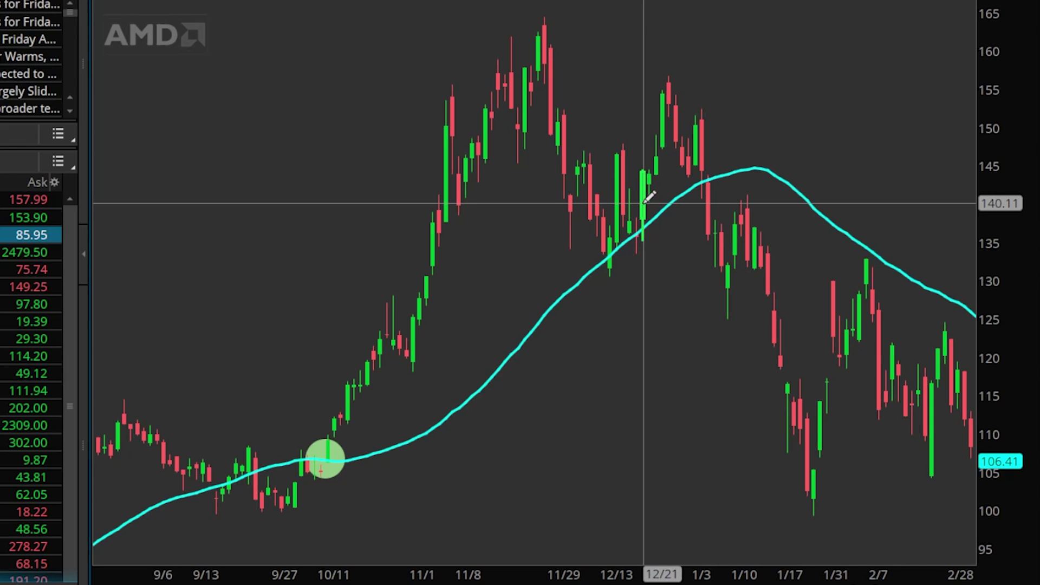
{"action": "left_click_drag", "start_coordinate": [690, 161], "coordinate": [725, 194]}
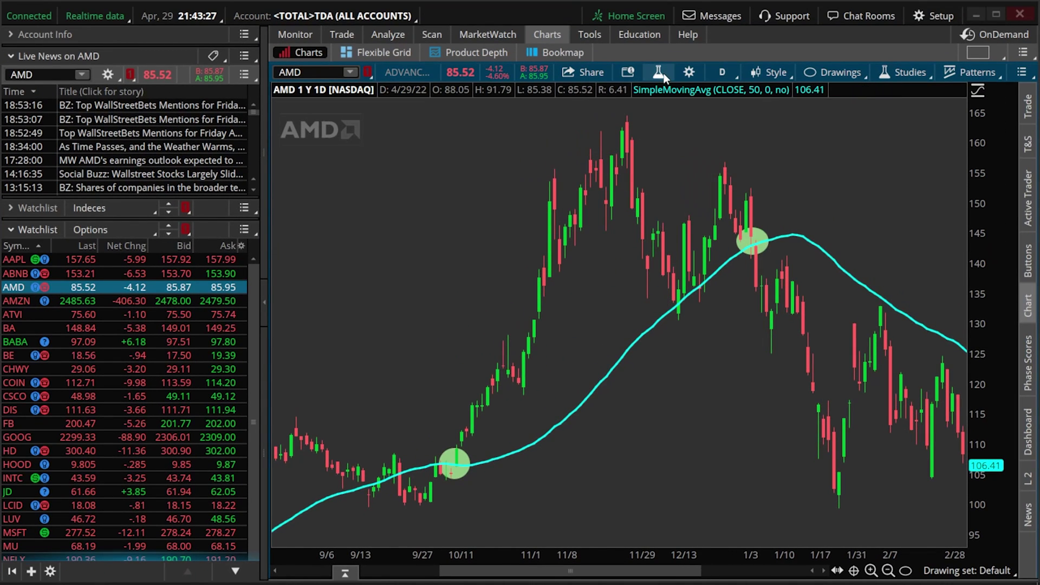
Add a second SimpleMovingAvg study to the AMD chart's price studies
{"action": "left_click", "coordinate": [664, 73]}
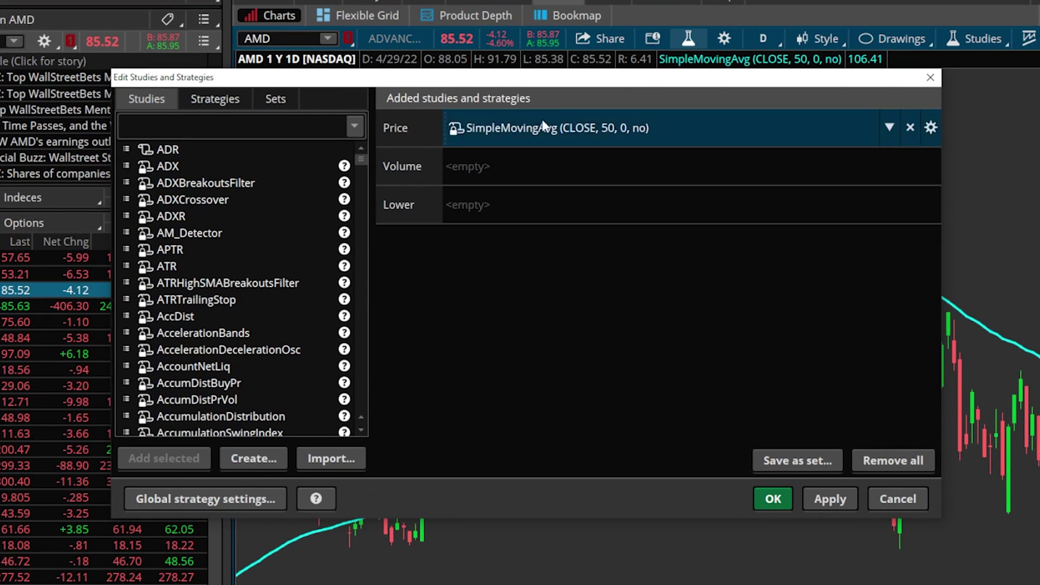
{"action": "left_click", "coordinate": [242, 130]}
{"action": "type", "text": "simple"}
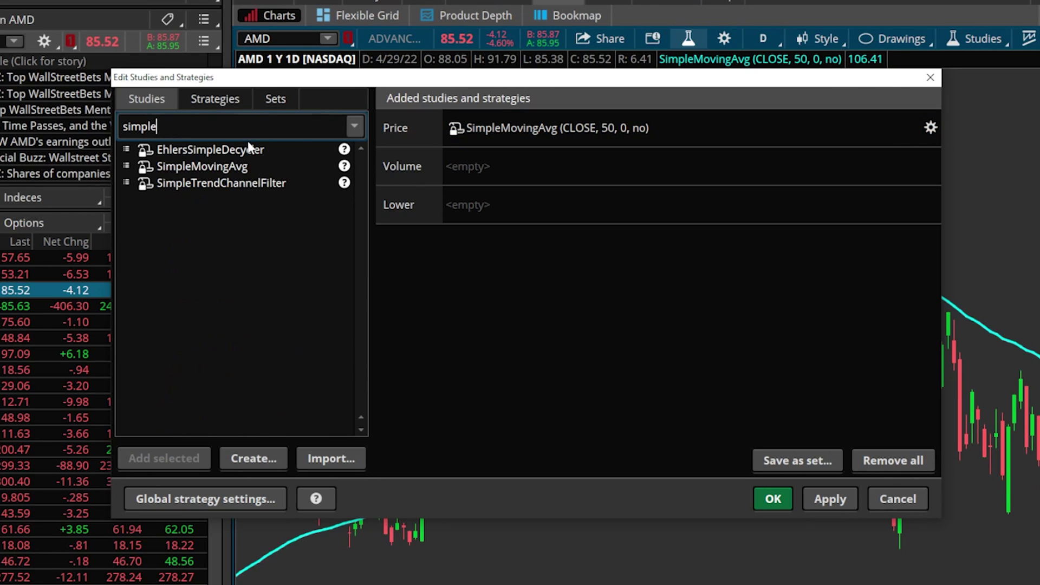
{"action": "left_click", "coordinate": [243, 166]}
{"action": "left_click", "coordinate": [169, 455]}
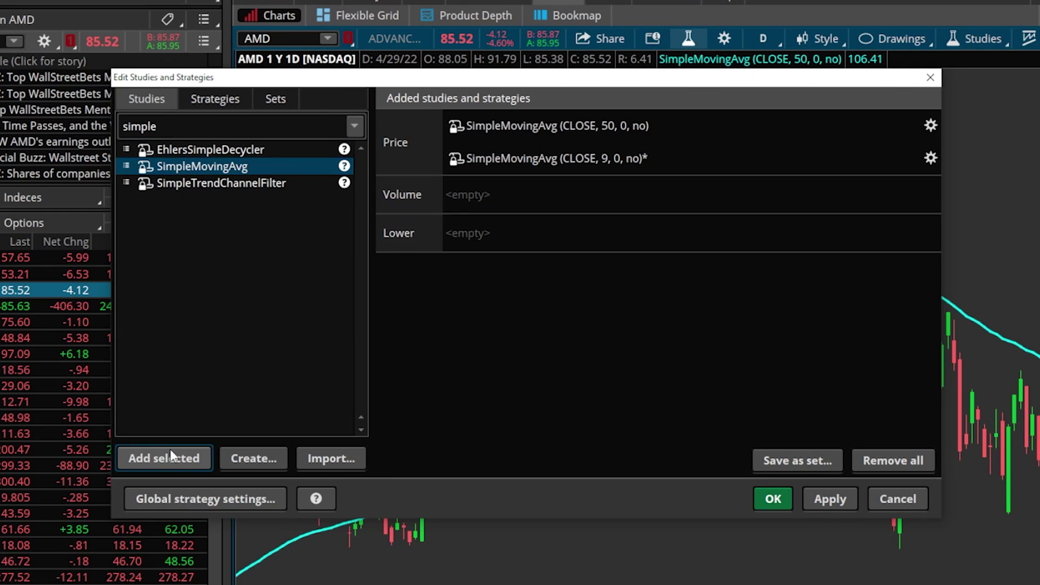
Give the second moving average a length of 200, a yellow colour and a line width of 3, and apply it to the chart
{"action": "mouse_move", "coordinate": [881, 168]}
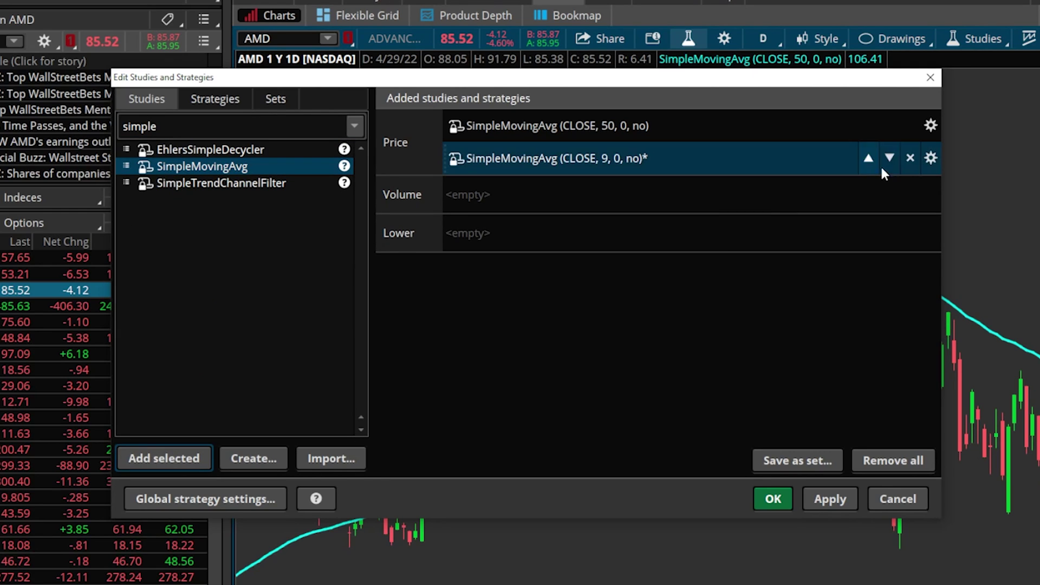
{"action": "left_click", "coordinate": [931, 158]}
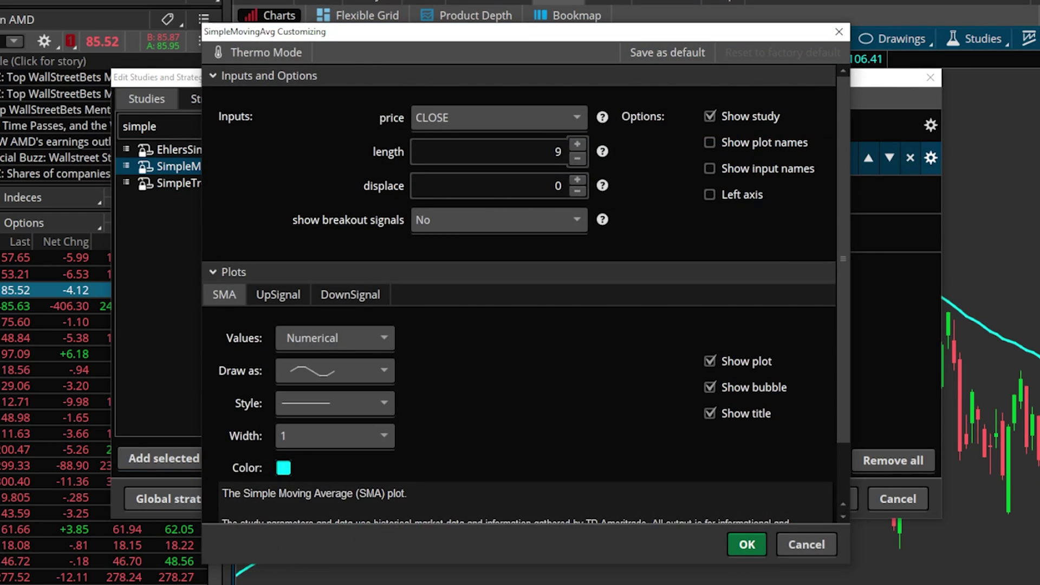
{"action": "double_click", "coordinate": [558, 151]}
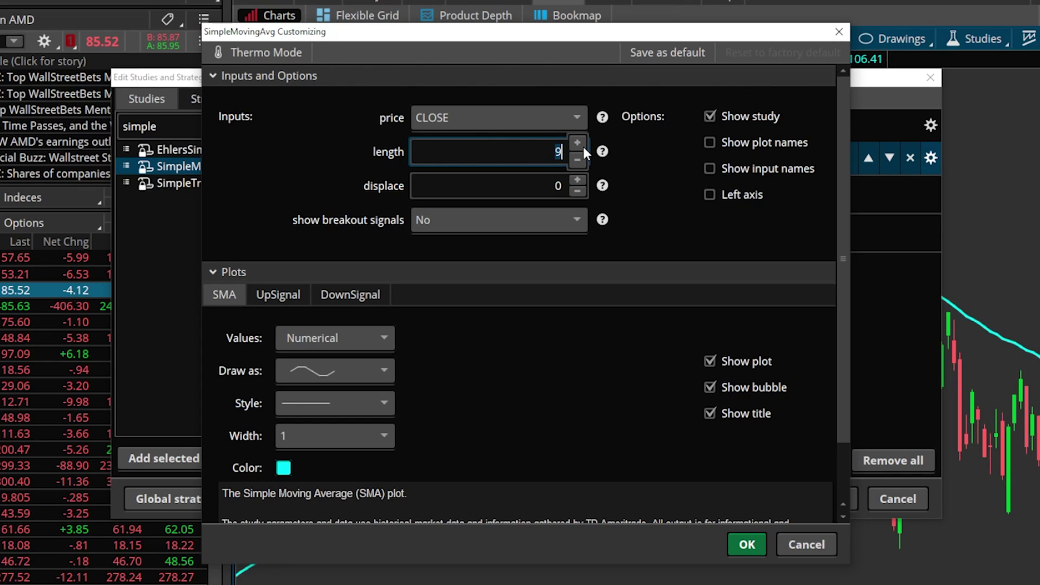
{"action": "type", "text": "200"}
{"action": "left_click", "coordinate": [284, 470]}
{"action": "left_click", "coordinate": [254, 520]}
{"action": "left_click", "coordinate": [314, 436]}
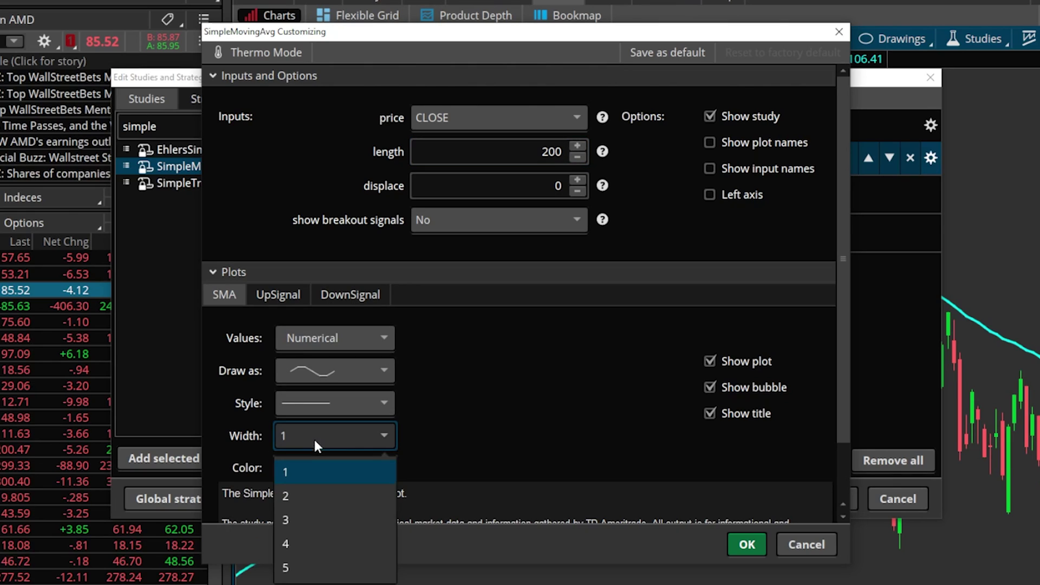
{"action": "left_click", "coordinate": [310, 518]}
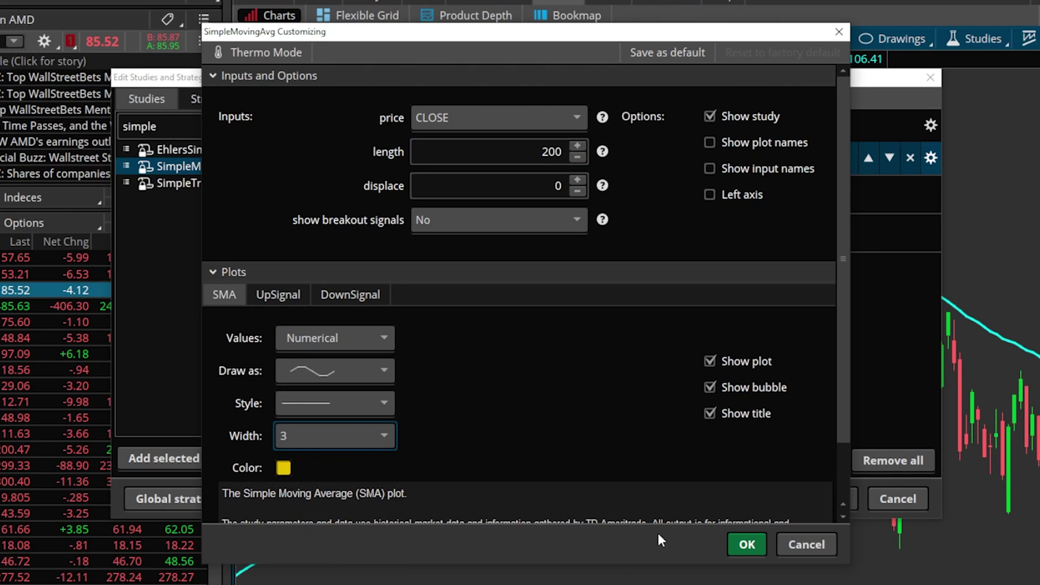
{"action": "left_click", "coordinate": [746, 544]}
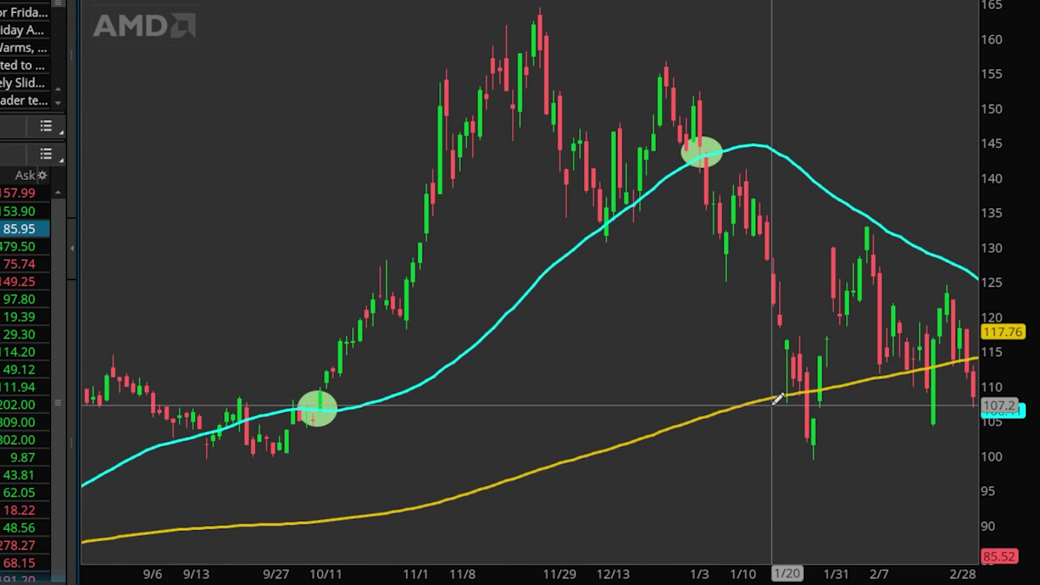
Mark with ellipses where the 50-period average crosses above the 200-period average in late July and below it around 3/23
{"action": "scroll", "coordinate": [777, 398], "scroll_direction": "up", "scroll_amount": 10}
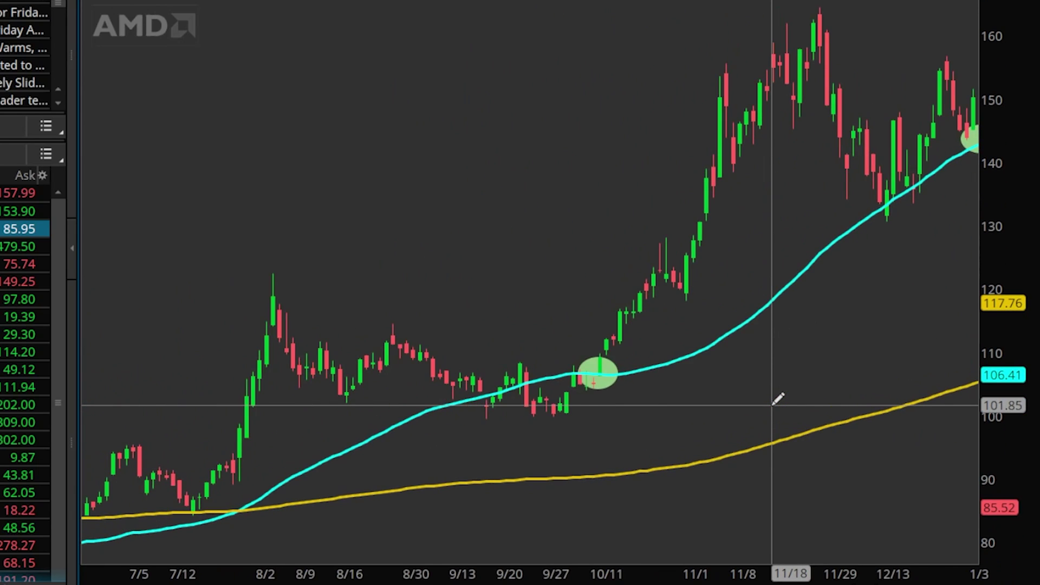
{"action": "scroll", "coordinate": [778, 398], "scroll_direction": "up", "scroll_amount": 6}
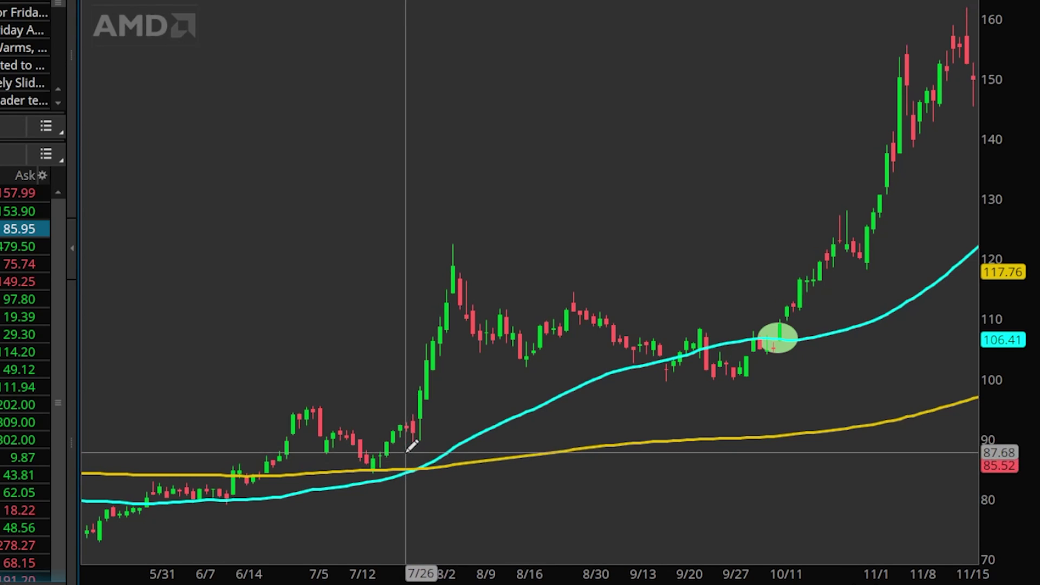
{"action": "left_click_drag", "start_coordinate": [406, 452], "coordinate": [435, 482]}
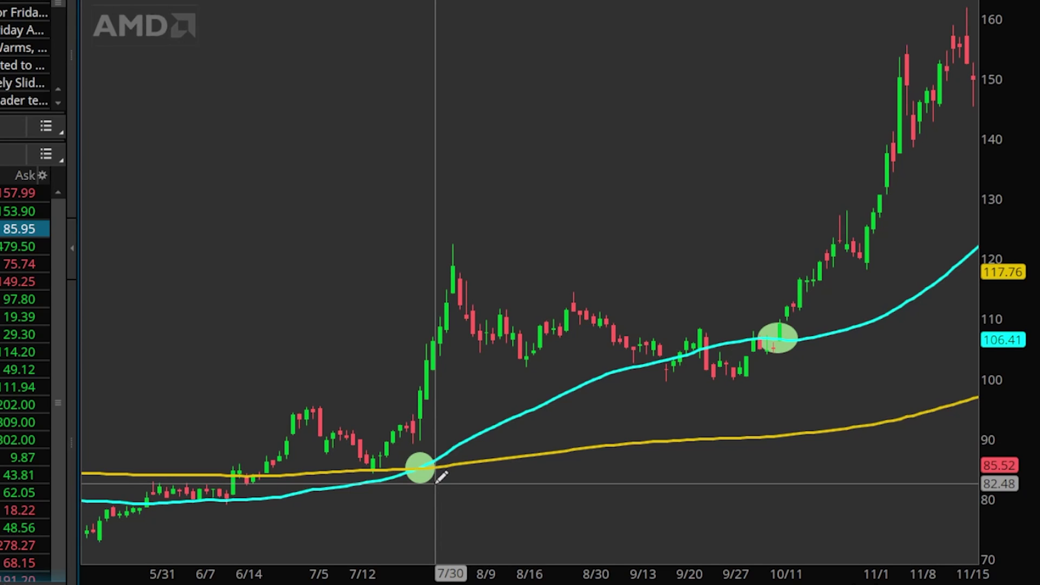
{"action": "scroll", "coordinate": [441, 477], "scroll_direction": "down", "scroll_amount": 10}
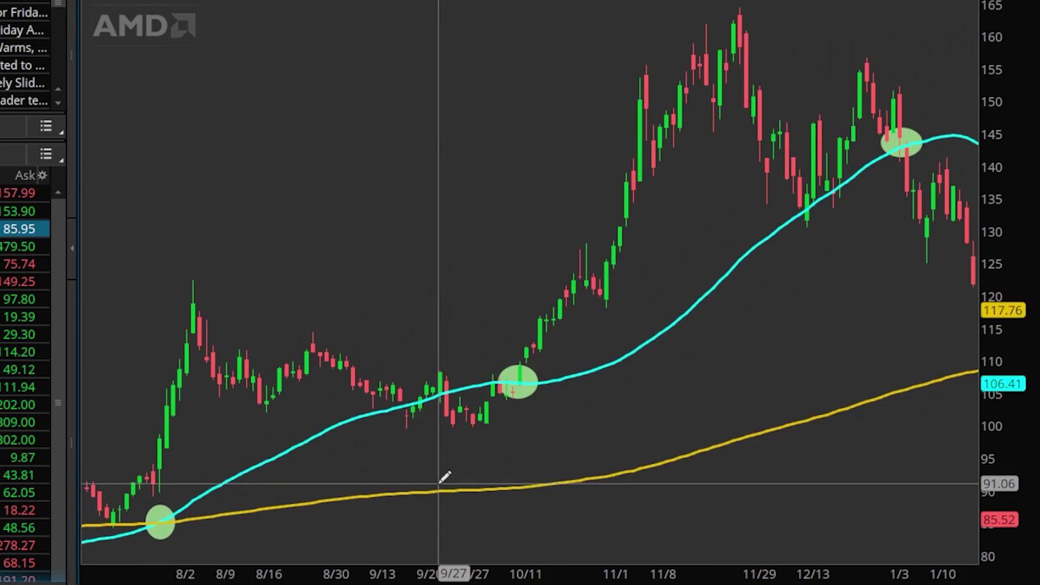
{"action": "scroll", "coordinate": [444, 476], "scroll_direction": "down", "scroll_amount": 10}
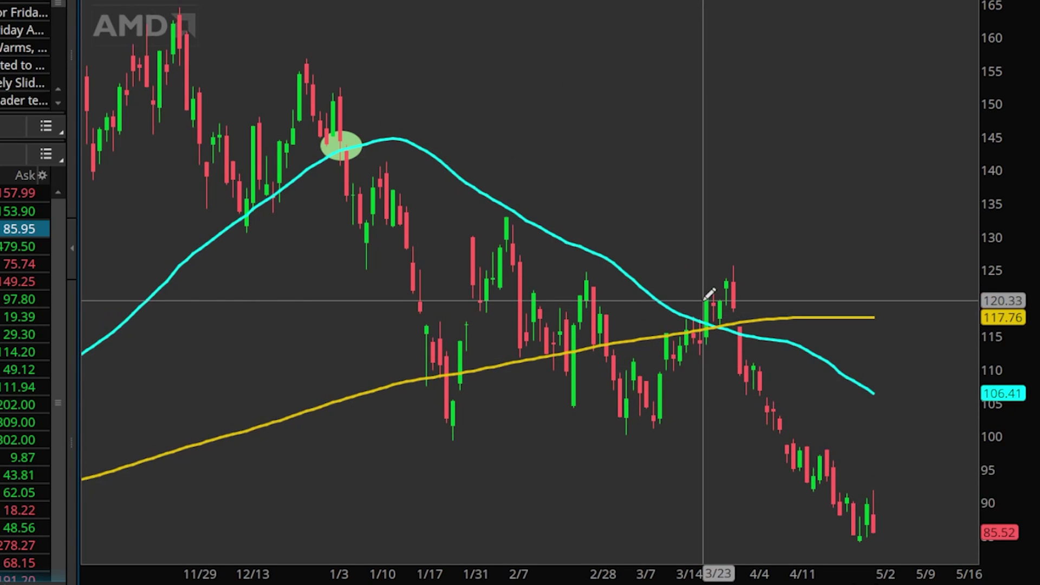
{"action": "left_click_drag", "start_coordinate": [702, 299], "coordinate": [734, 350]}
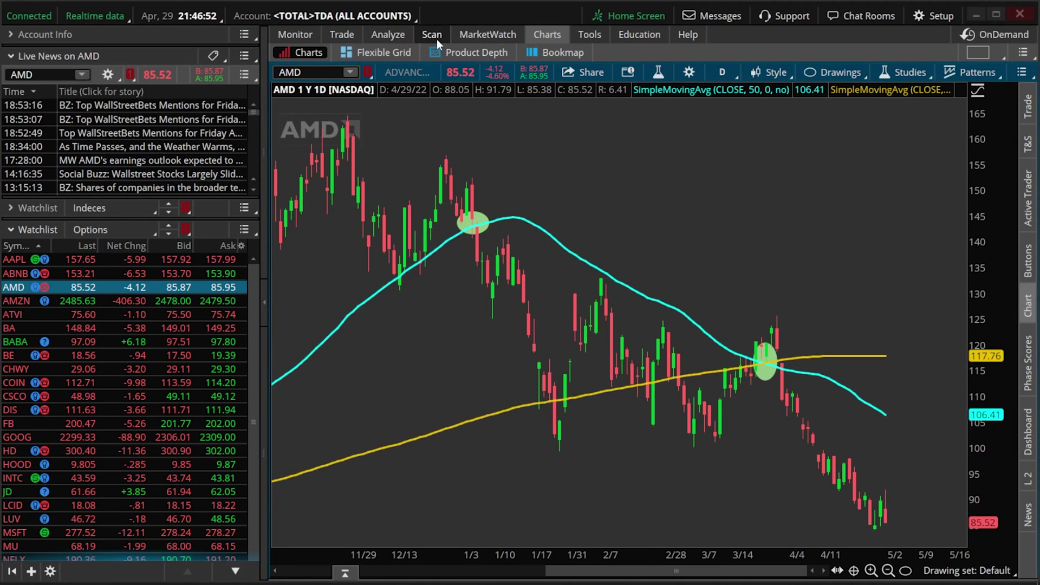
Switch the study filter in the Stock Hacker scan to a custom filter and delete its default ADXCrossover condition
{"action": "left_click", "coordinate": [437, 38]}
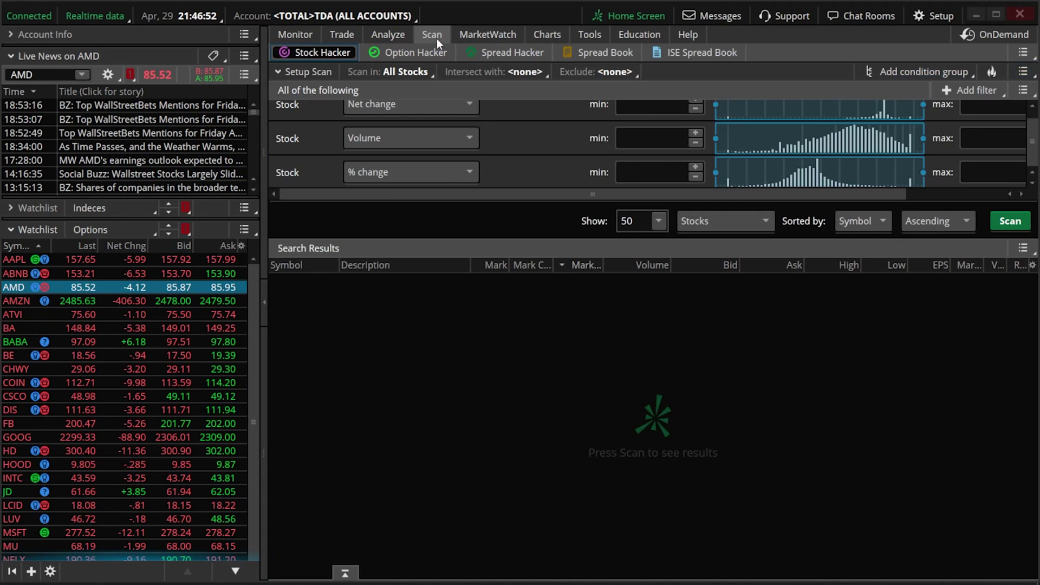
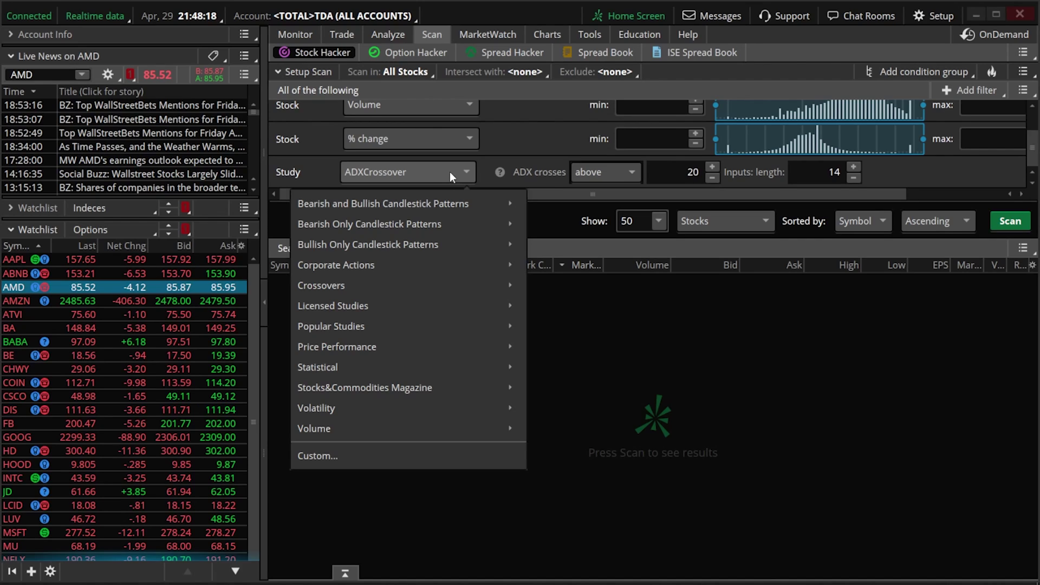
{"action": "left_click", "coordinate": [317, 456]}
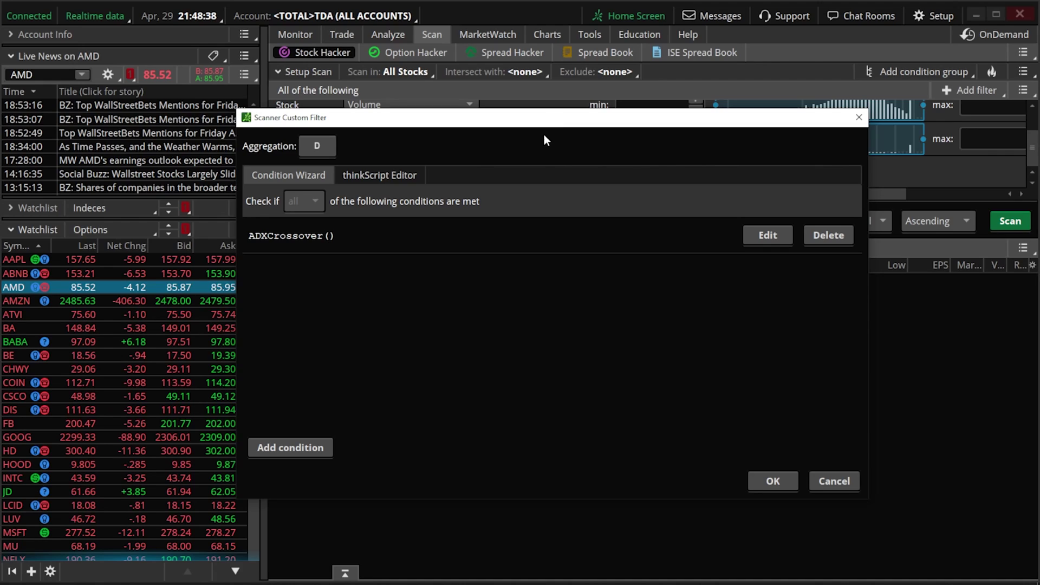
{"action": "left_click", "coordinate": [825, 233]}
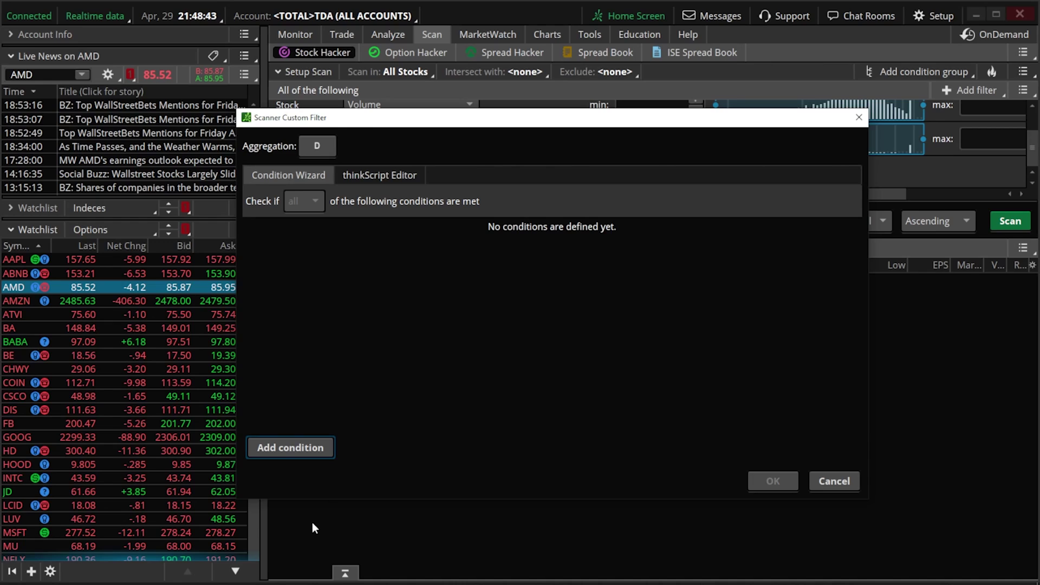
Add a condition to the custom filter that starts with the close price and uses the crosses above comparison
{"action": "left_click", "coordinate": [299, 450]}
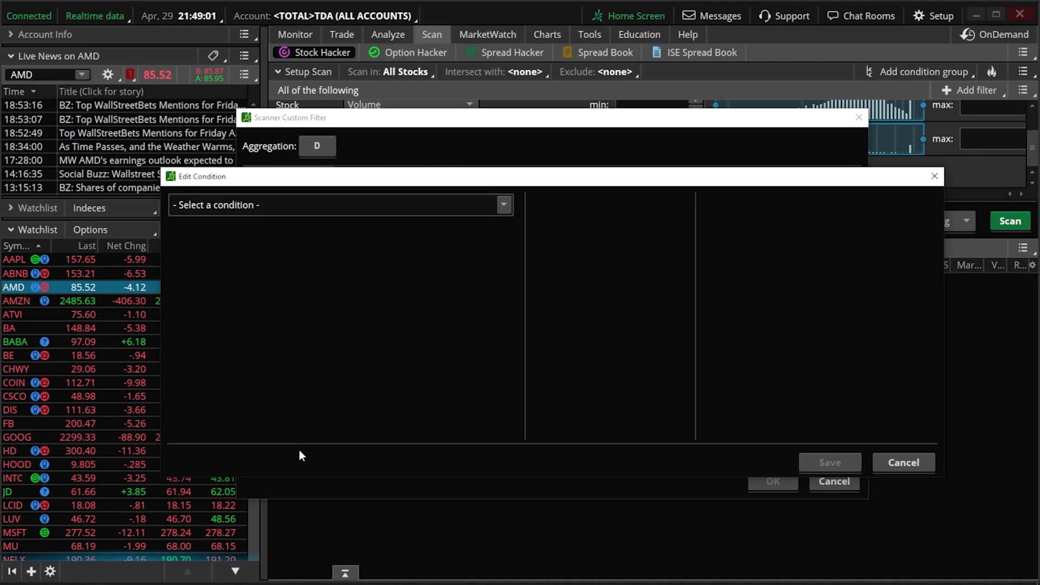
{"action": "left_click", "coordinate": [504, 204]}
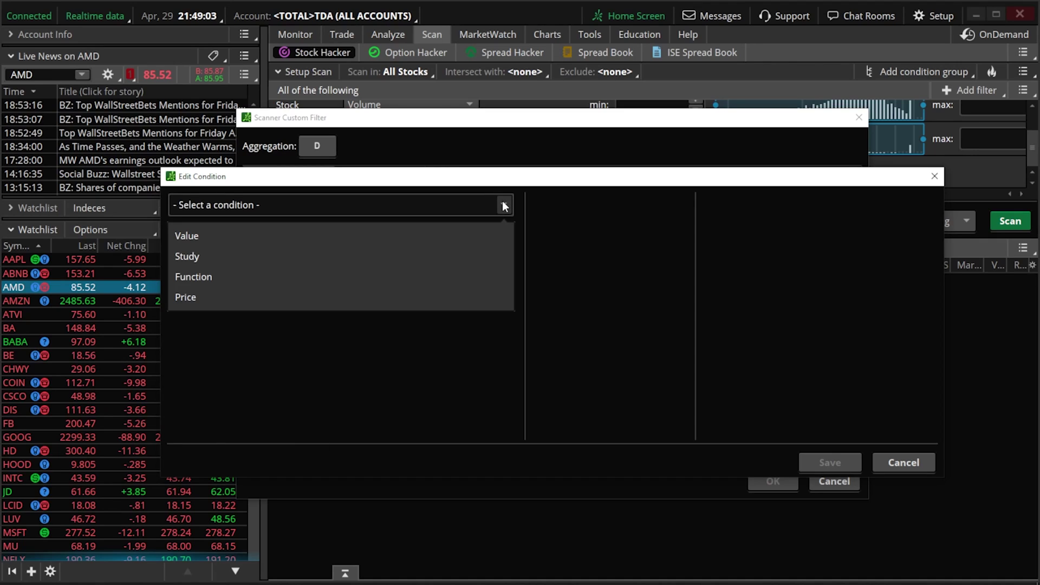
{"action": "left_click", "coordinate": [290, 298]}
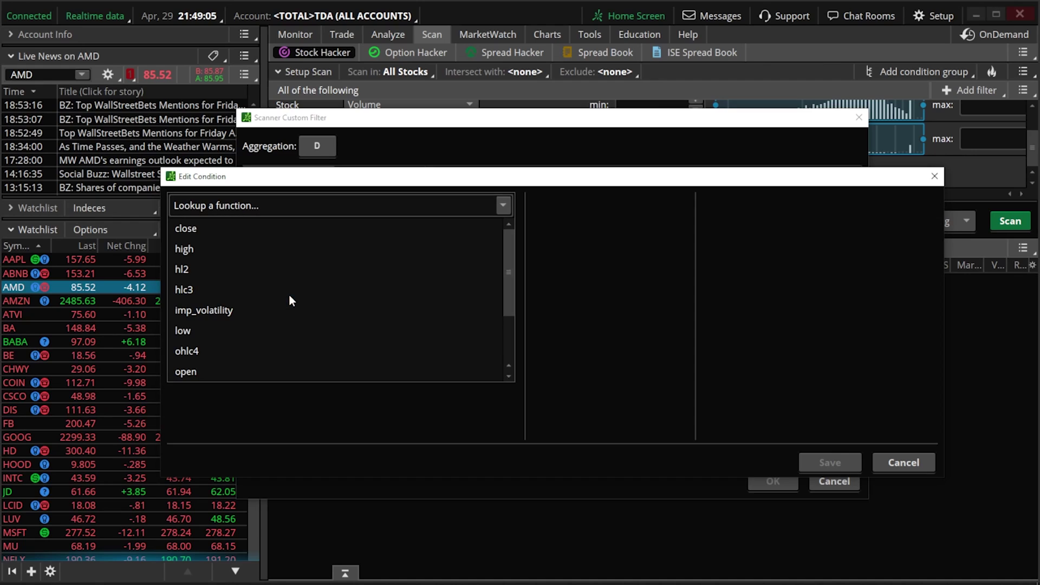
{"action": "left_click", "coordinate": [240, 227]}
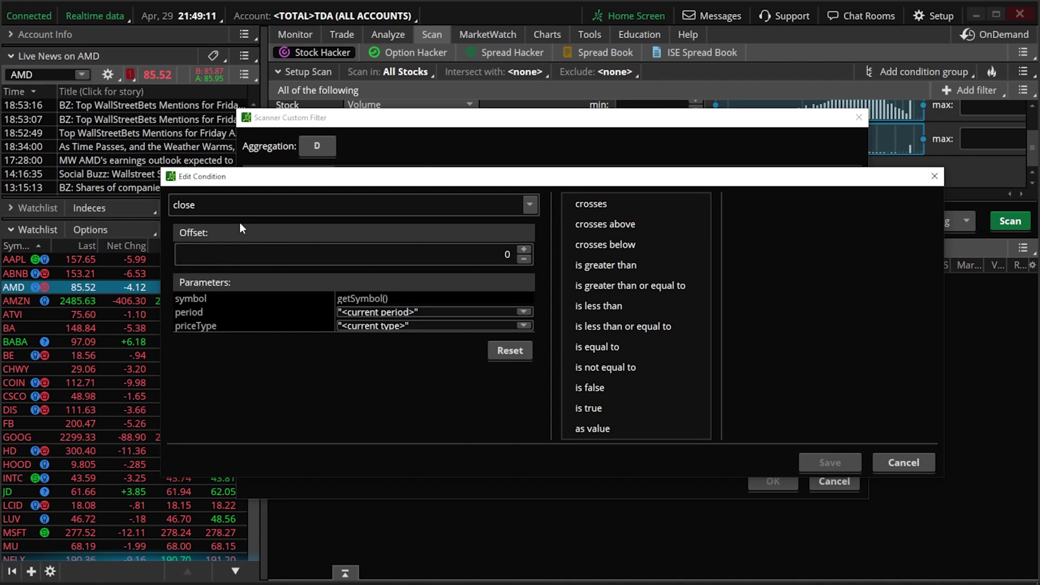
{"action": "left_click", "coordinate": [601, 225]}
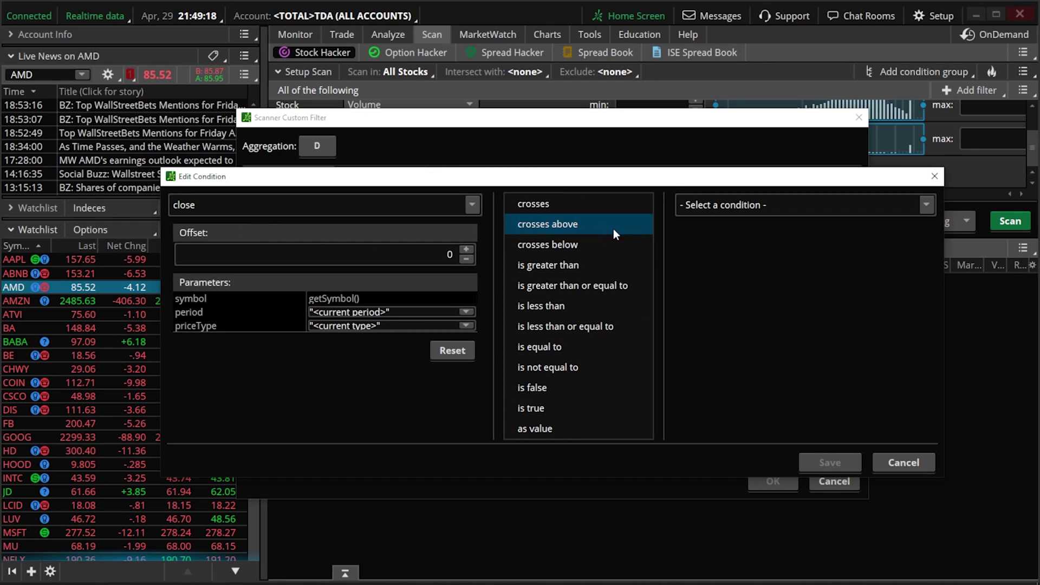
Choose the SimpleMovingAvg study as what the close price must cross above
{"action": "left_click", "coordinate": [780, 208]}
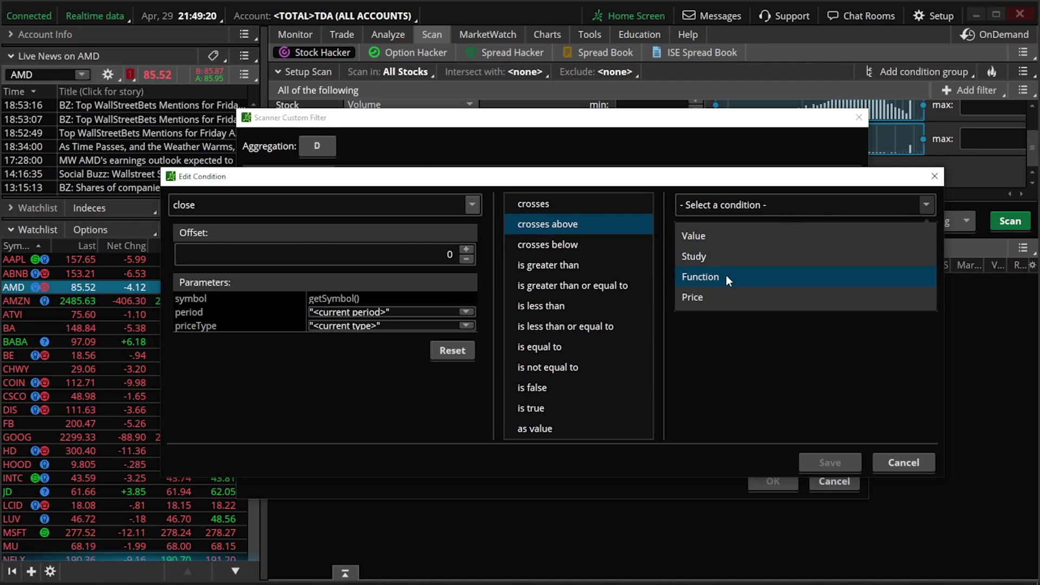
{"action": "left_click", "coordinate": [721, 256]}
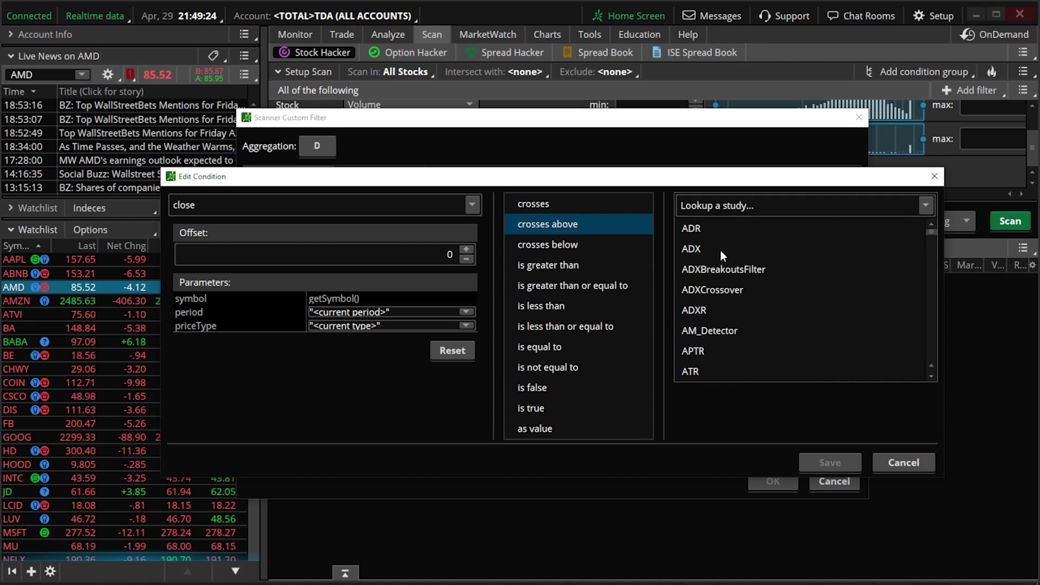
{"action": "left_click", "coordinate": [744, 209]}
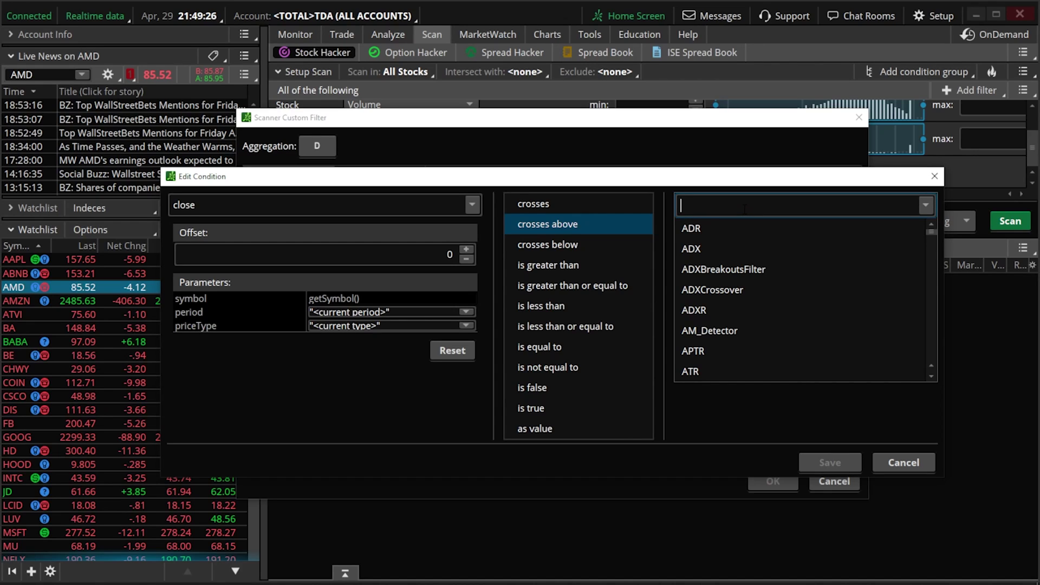
{"action": "type", "text": "simple"}
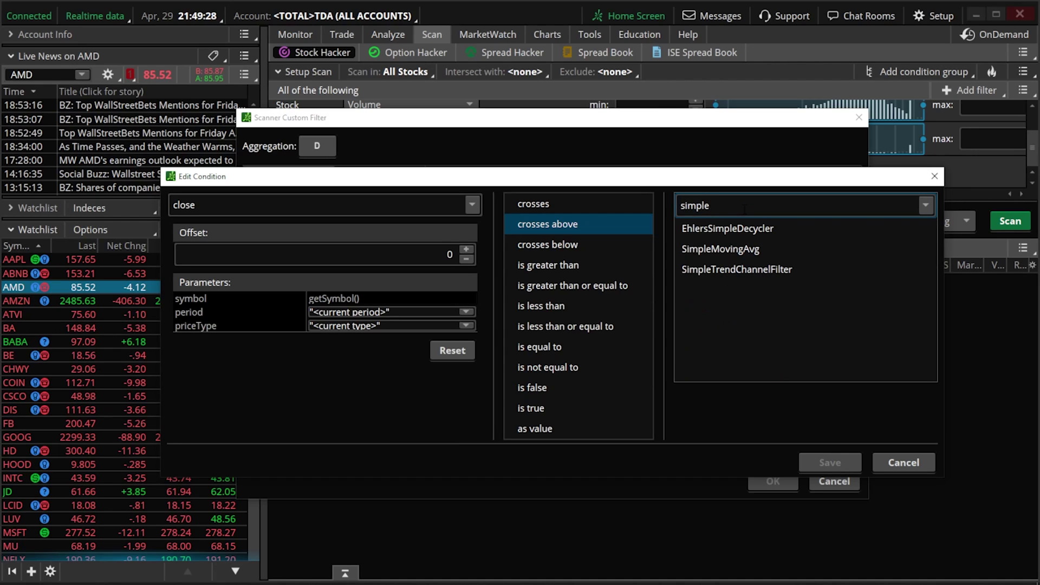
{"action": "left_click", "coordinate": [731, 244]}
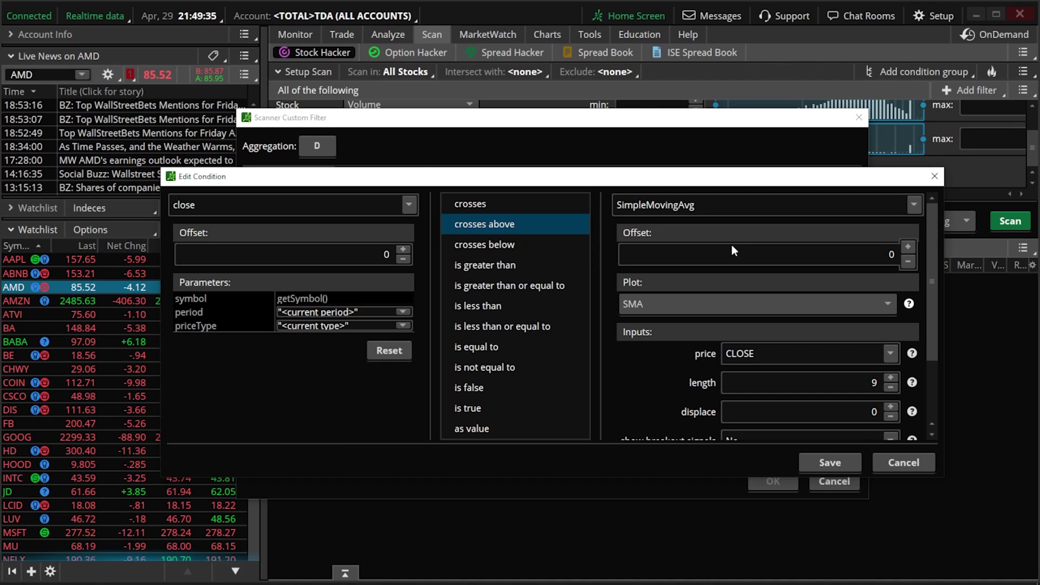
Set the moving average's length to 50, save the condition and custom filter, and run the scan
{"action": "left_click", "coordinate": [871, 382]}
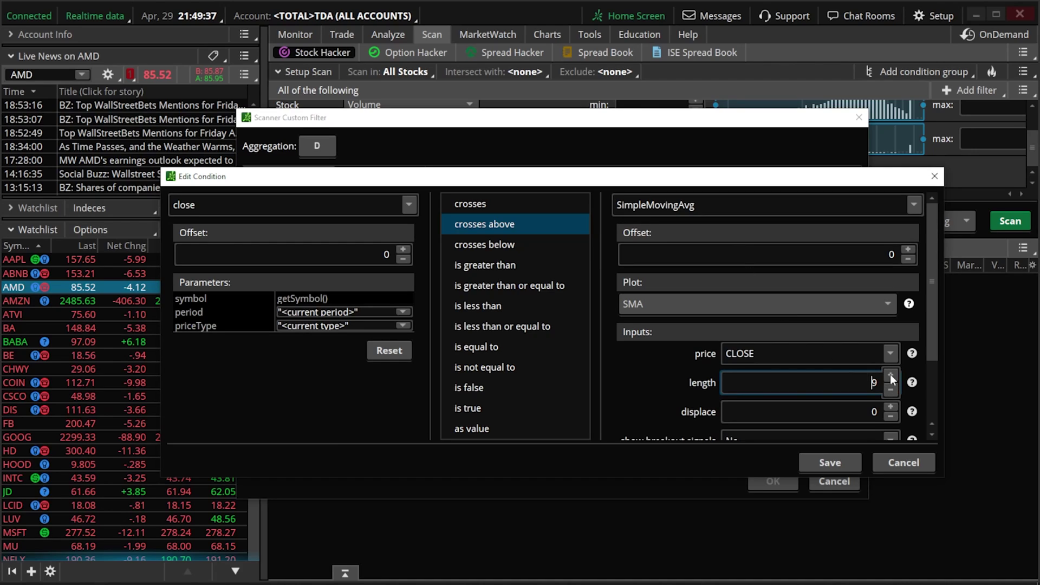
{"action": "double_click", "coordinate": [874, 383]}
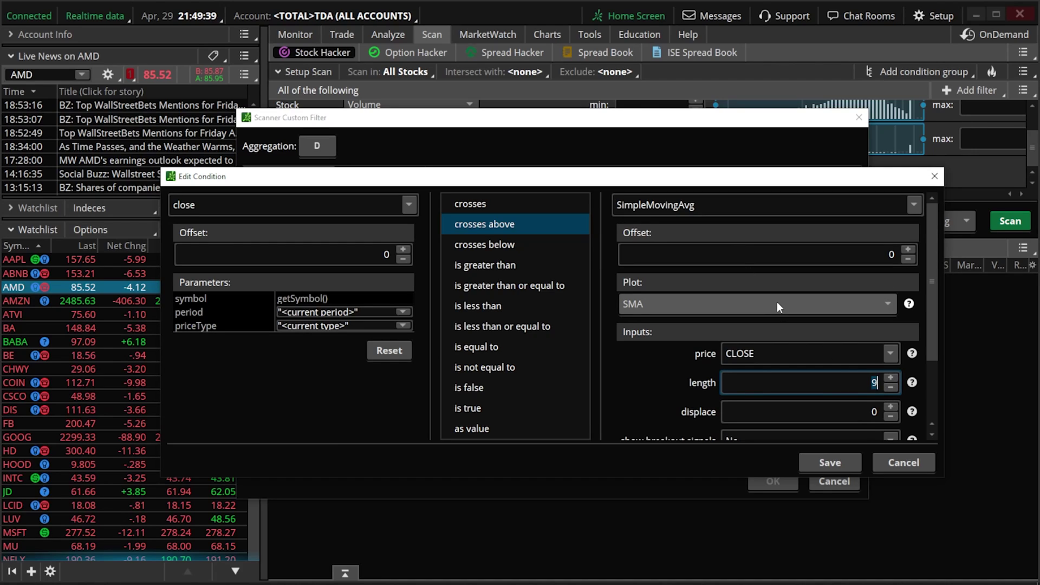
{"action": "type", "text": "50"}
{"action": "scroll", "coordinate": [775, 301], "scroll_direction": "down", "scroll_amount": 2}
{"action": "scroll", "coordinate": [775, 301], "scroll_direction": "down", "scroll_amount": 1}
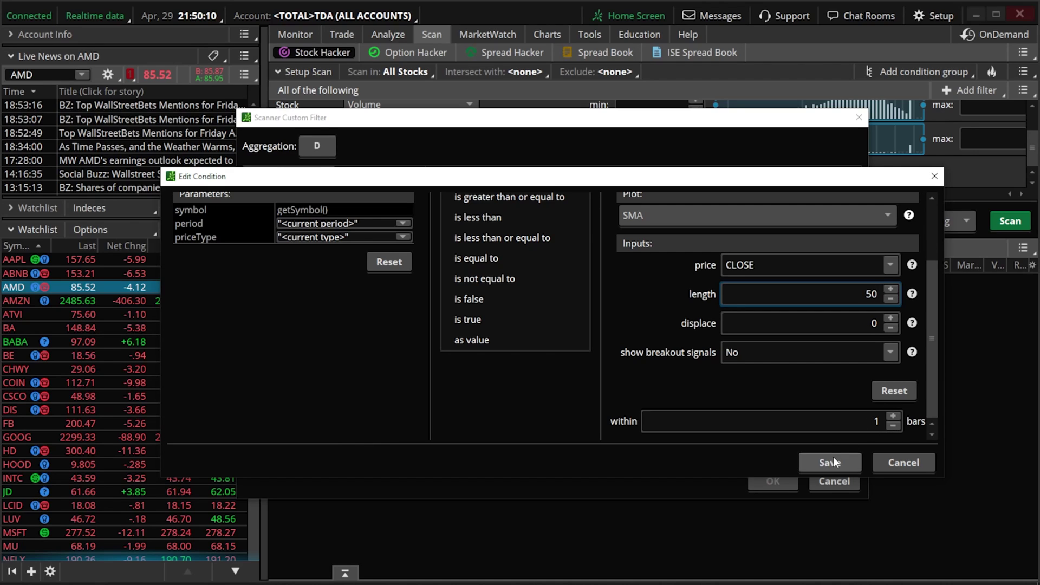
{"action": "left_click", "coordinate": [833, 457]}
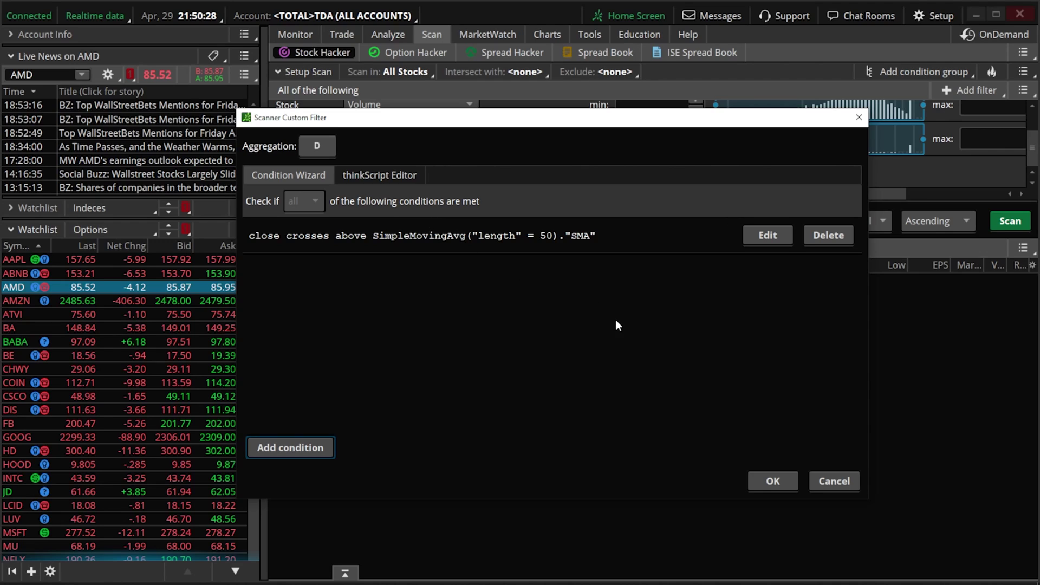
{"action": "left_click", "coordinate": [769, 483]}
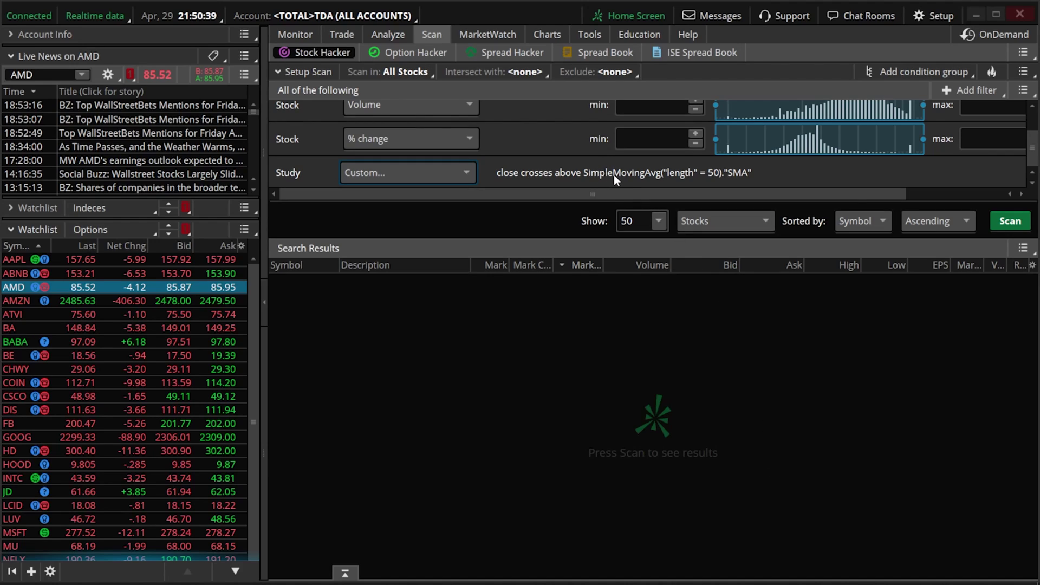
{"action": "left_click", "coordinate": [998, 219]}
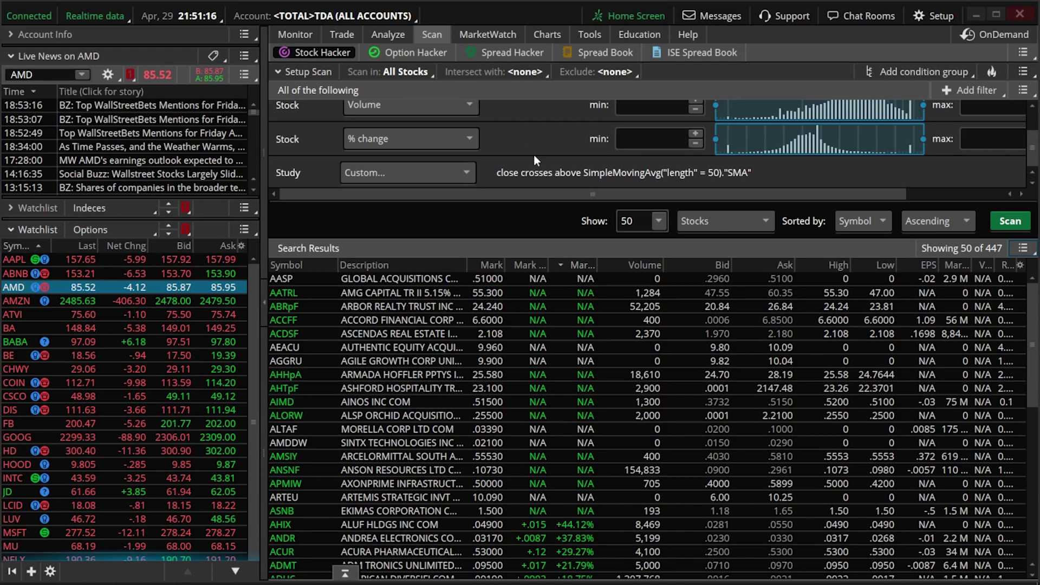
Change the Net change filter to Last with a minimum of 10, and set the Volume filter's minimum to 1,000,000
{"action": "scroll", "coordinate": [503, 144], "scroll_direction": "up", "scroll_amount": 1}
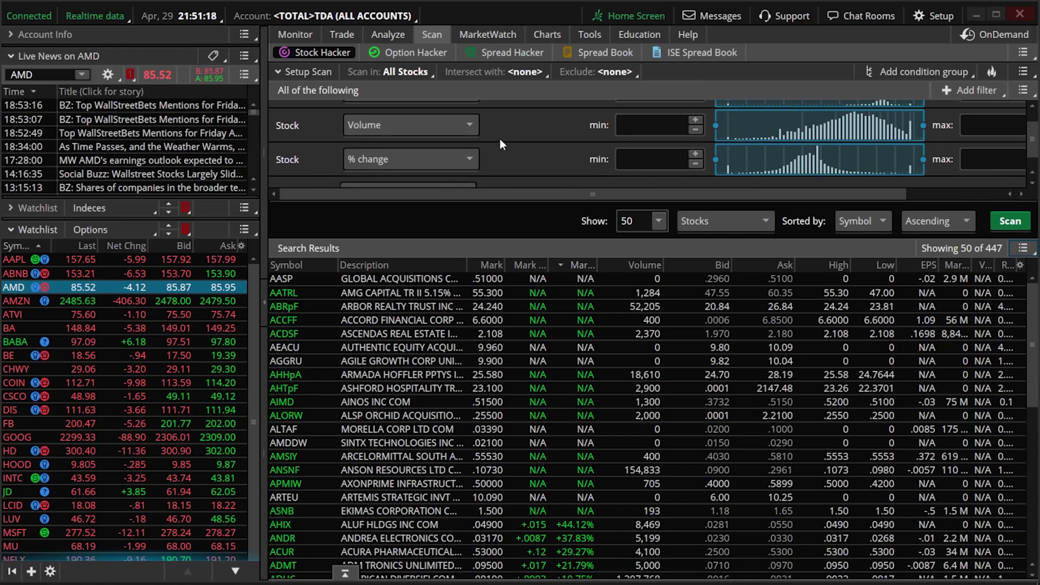
{"action": "scroll", "coordinate": [499, 139], "scroll_direction": "up", "scroll_amount": 3}
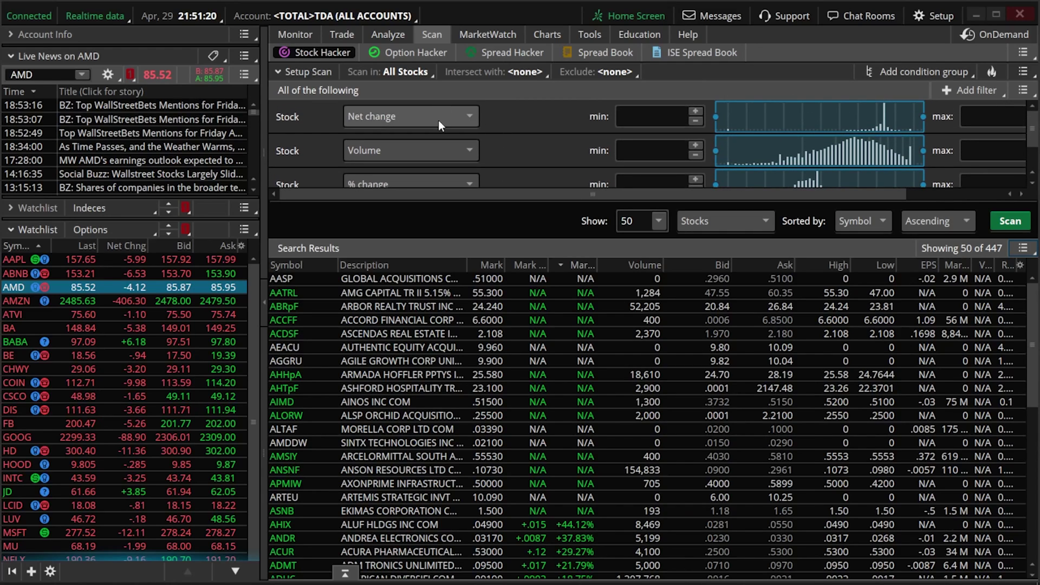
{"action": "left_click", "coordinate": [438, 121]}
{"action": "scroll", "coordinate": [417, 179], "scroll_direction": "up", "scroll_amount": 10}
{"action": "scroll", "coordinate": [414, 190], "scroll_direction": "down", "scroll_amount": 2}
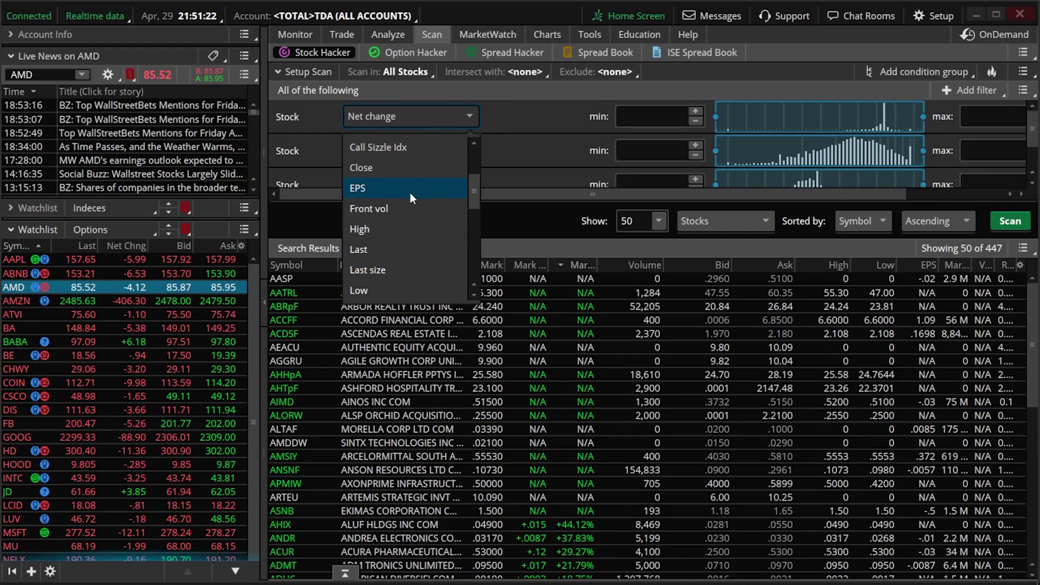
{"action": "left_click", "coordinate": [395, 246]}
{"action": "left_click", "coordinate": [695, 115]}
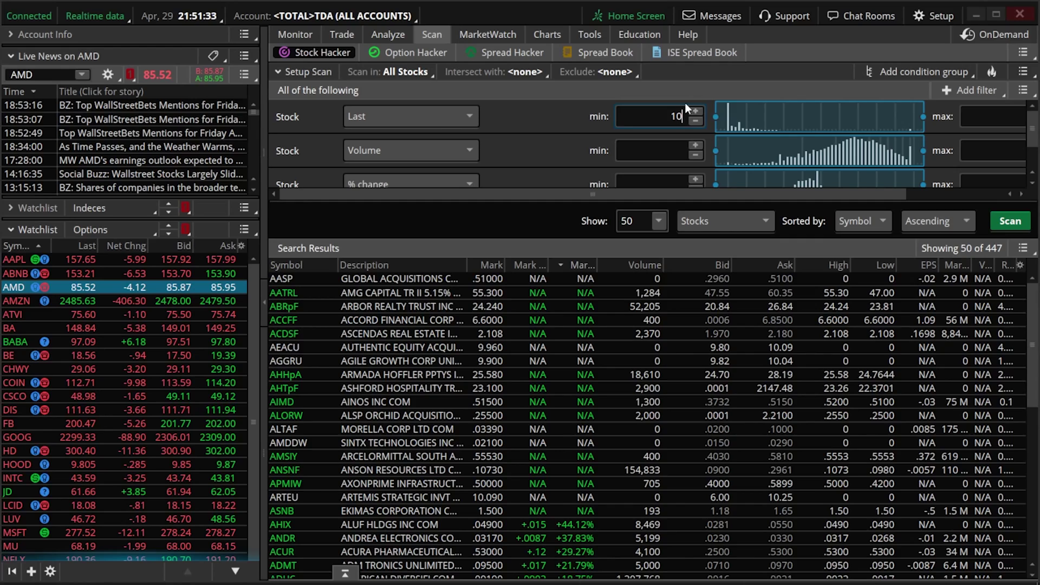
{"action": "key", "text": "Tab"}
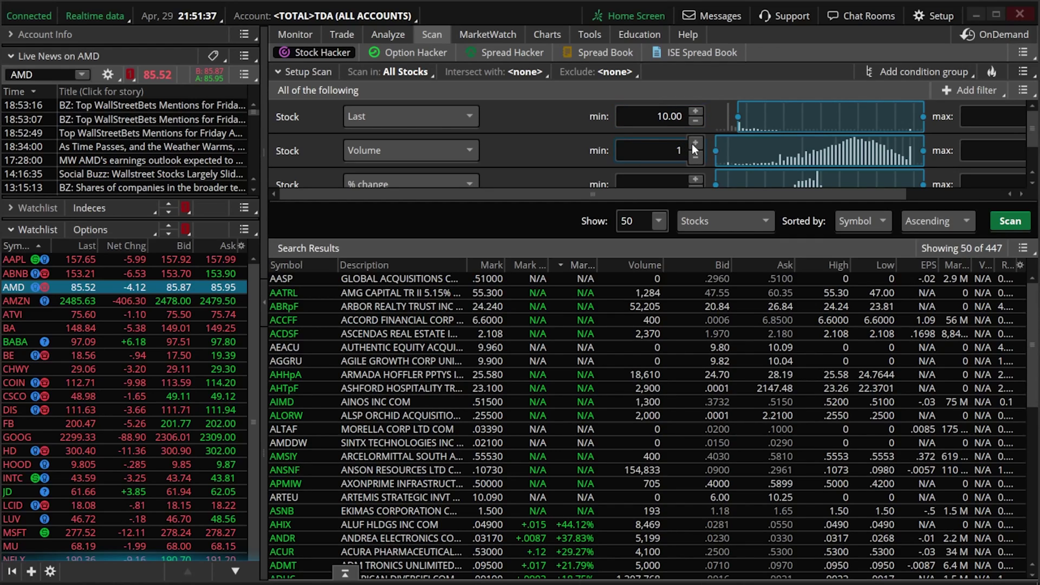
{"action": "type", "text": "1000000"}
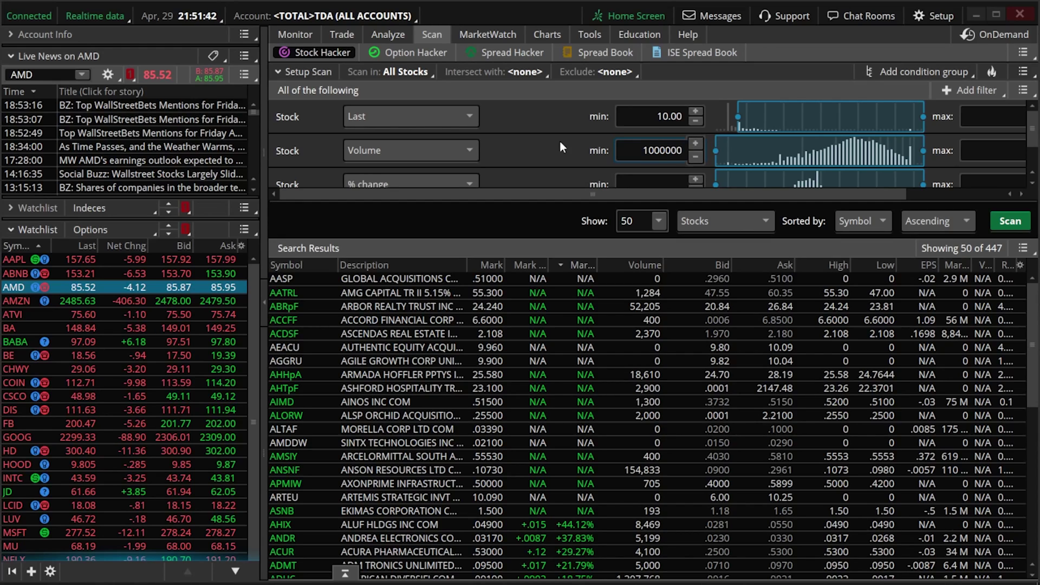
Change the % change filter to Market cap, $M with a minimum of 1000, and run the scan again
{"action": "scroll", "coordinate": [560, 141], "scroll_direction": "down", "scroll_amount": 1}
{"action": "scroll", "coordinate": [485, 172], "scroll_direction": "down", "scroll_amount": 1}
{"action": "left_click", "coordinate": [458, 180]}
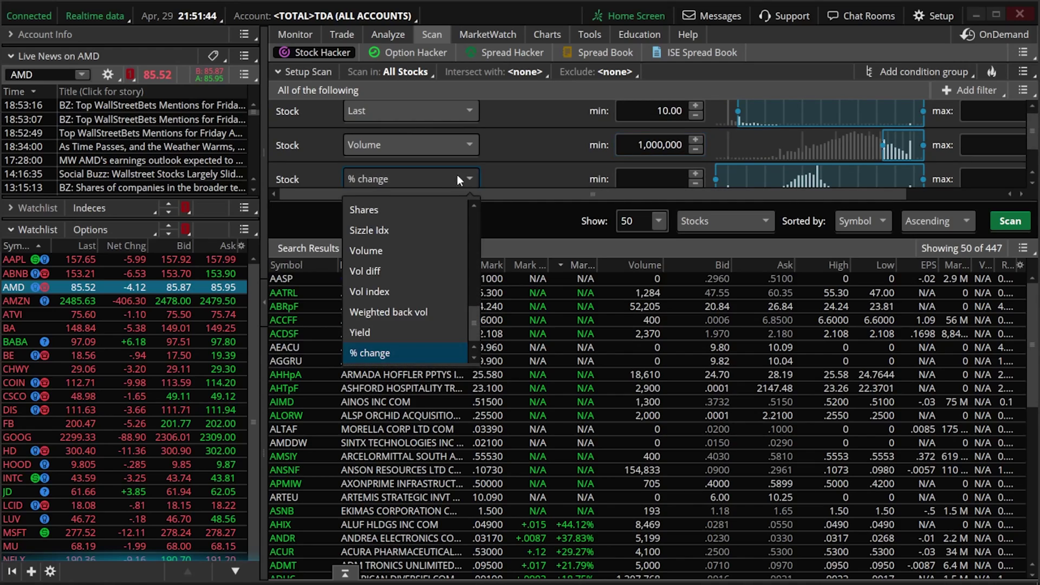
{"action": "scroll", "coordinate": [387, 261], "scroll_direction": "up", "scroll_amount": 5}
{"action": "scroll", "coordinate": [392, 265], "scroll_direction": "down", "scroll_amount": 1}
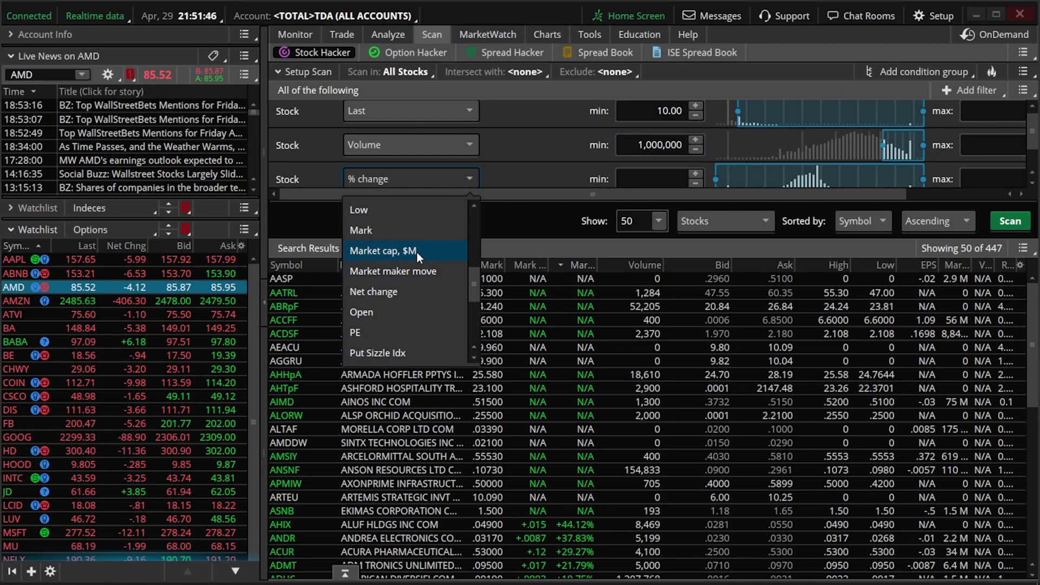
{"action": "left_click", "coordinate": [417, 251]}
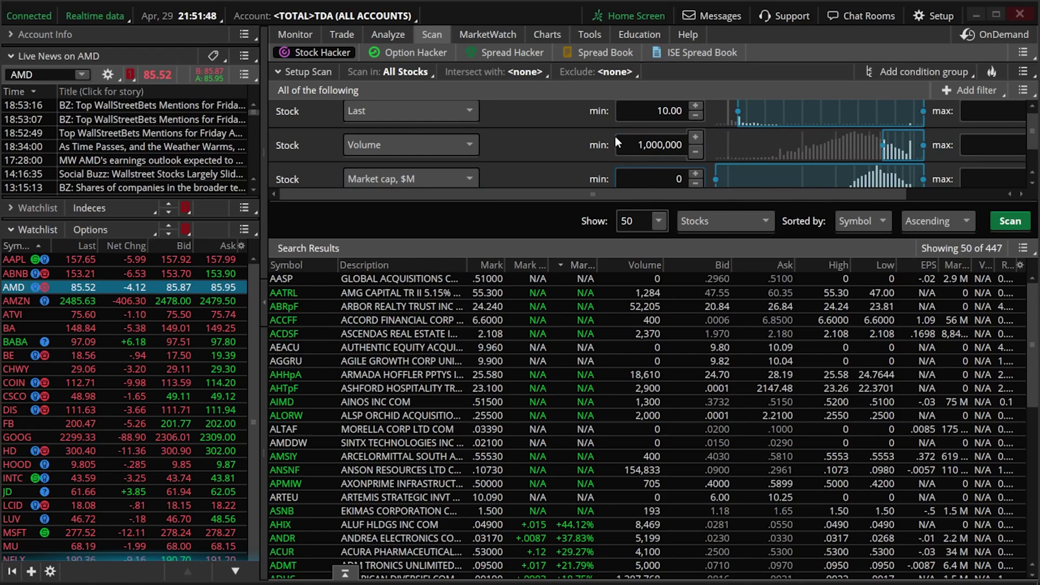
{"action": "left_click", "coordinate": [678, 178]}
{"action": "type", "text": "1000"}
{"action": "left_click", "coordinate": [1004, 220]}
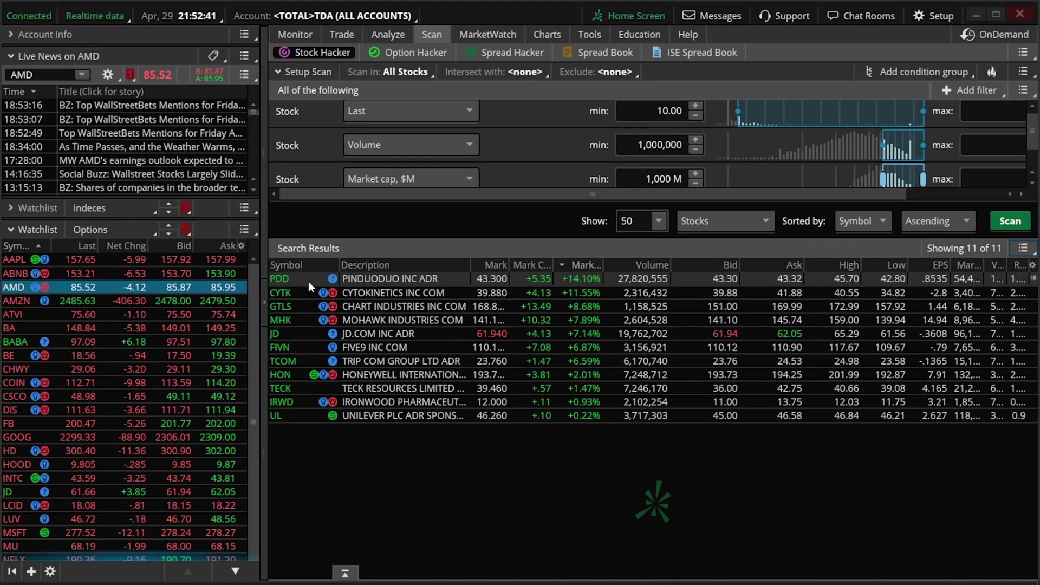
Return to the charts and load the symbol PDD
{"action": "left_click", "coordinate": [548, 34]}
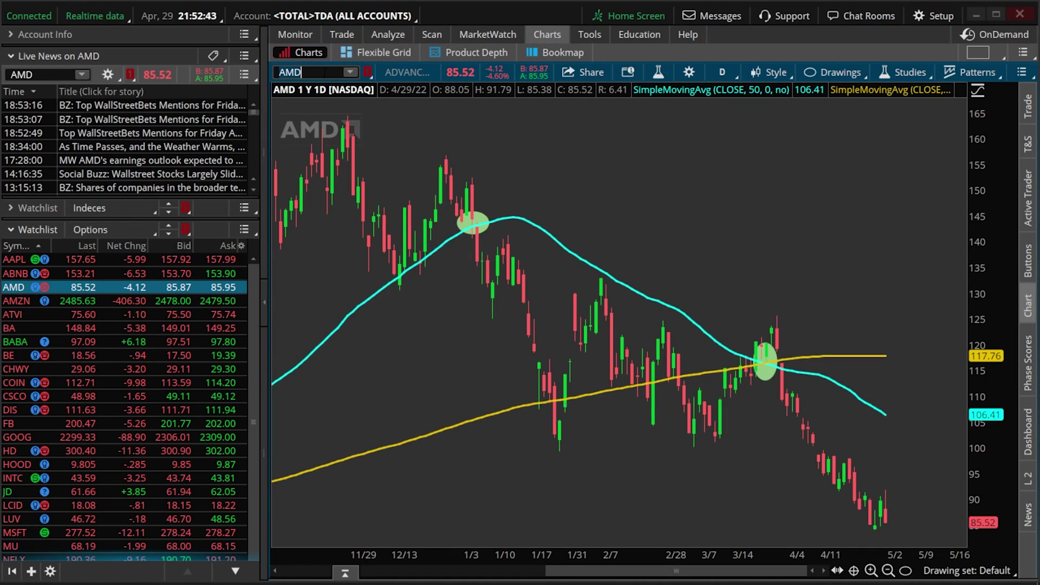
{"action": "left_click", "coordinate": [309, 72]}
{"action": "type", "text": "PDD"}
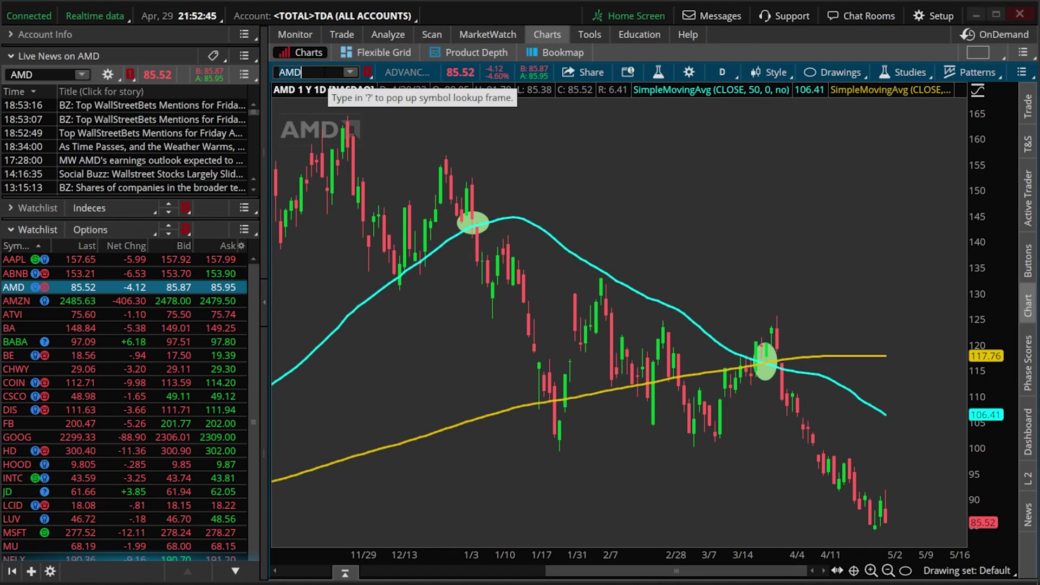
{"action": "key", "text": "Return"}
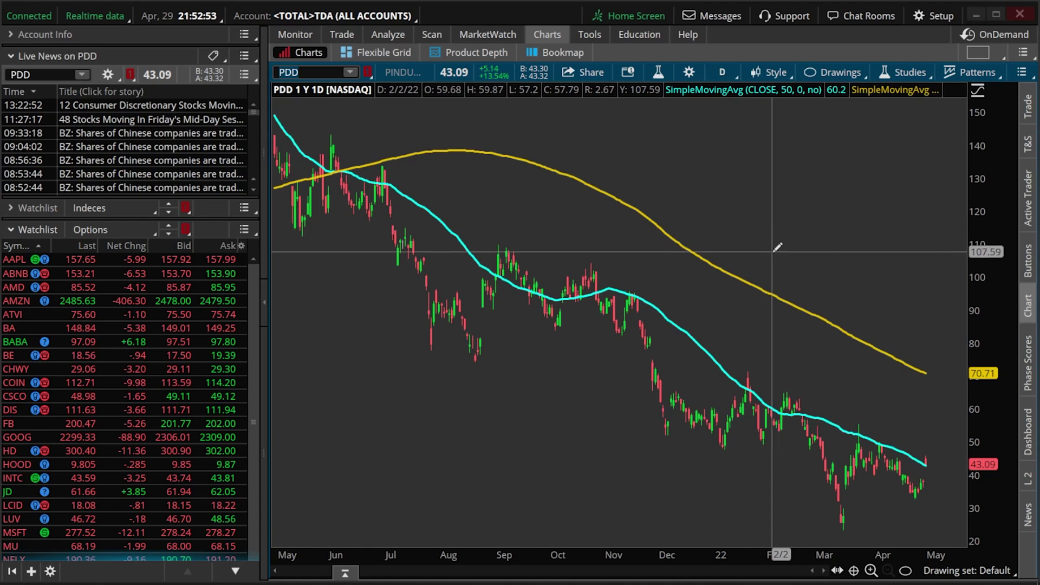
Mark with an ellipse where PDD's price crosses above the 50-period average around 4/29
{"action": "left_click_drag", "start_coordinate": [778, 244], "coordinate": [921, 303]}
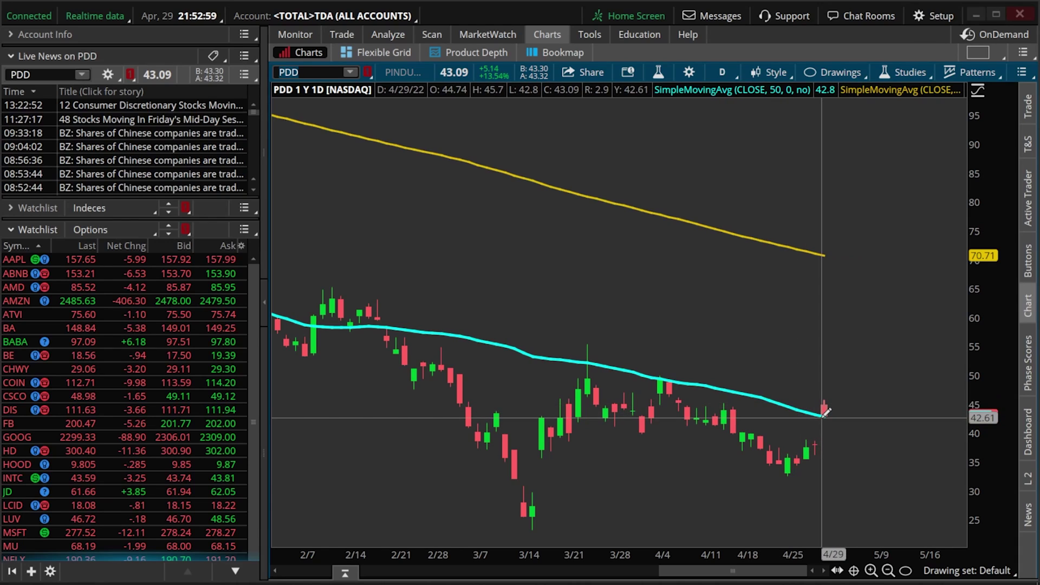
{"action": "mouse_move", "coordinate": [799, 388]}
{"action": "left_mouse_down"}
{"action": "mouse_move", "coordinate": [815, 414]}
{"action": "mouse_move", "coordinate": [848, 431]}
{"action": "left_mouse_up"}
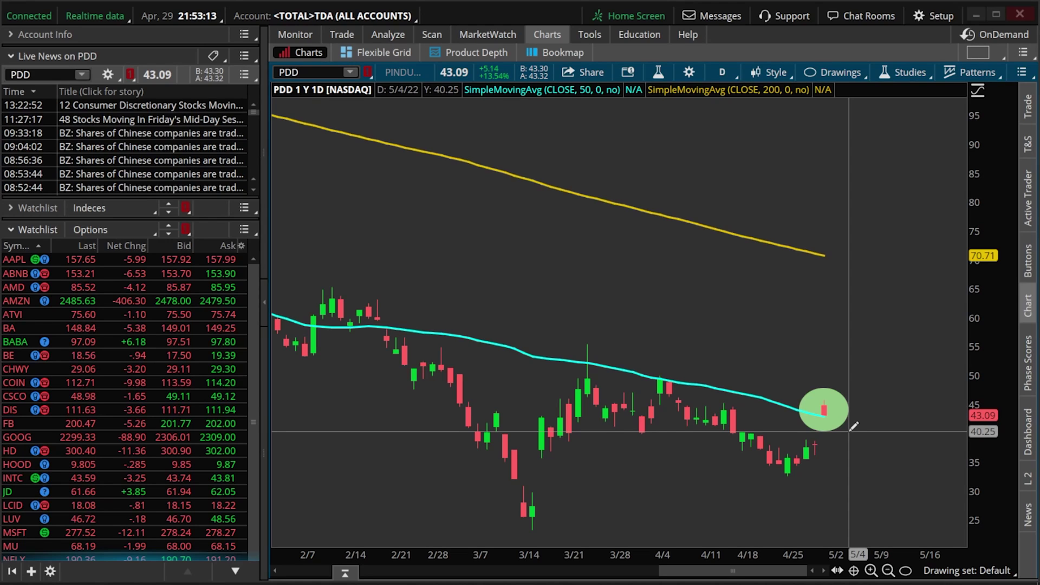
Check the scan results, chart the symbol JD, and mark with an ellipse where price crosses above its 50-period average around 4/29
{"action": "left_click", "coordinate": [443, 37]}
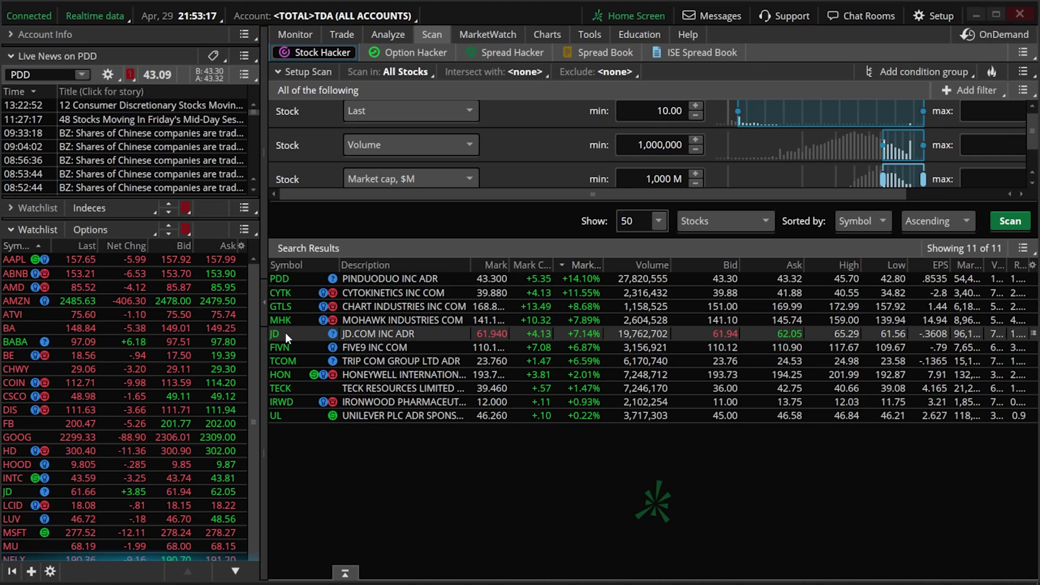
{"action": "left_click", "coordinate": [546, 36]}
{"action": "left_click", "coordinate": [314, 73]}
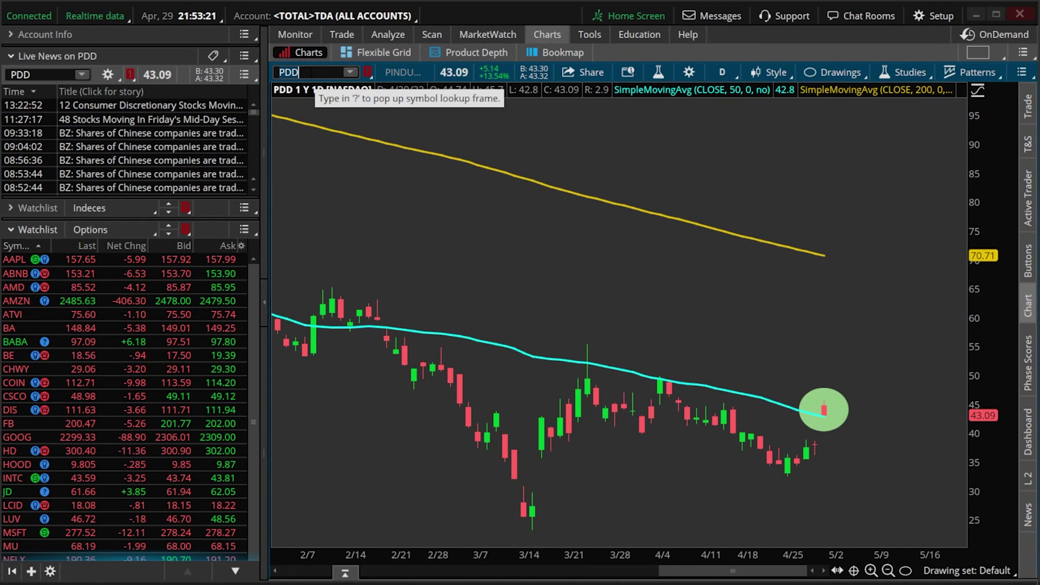
{"action": "type", "text": "JD"}
{"action": "key", "text": "Return"}
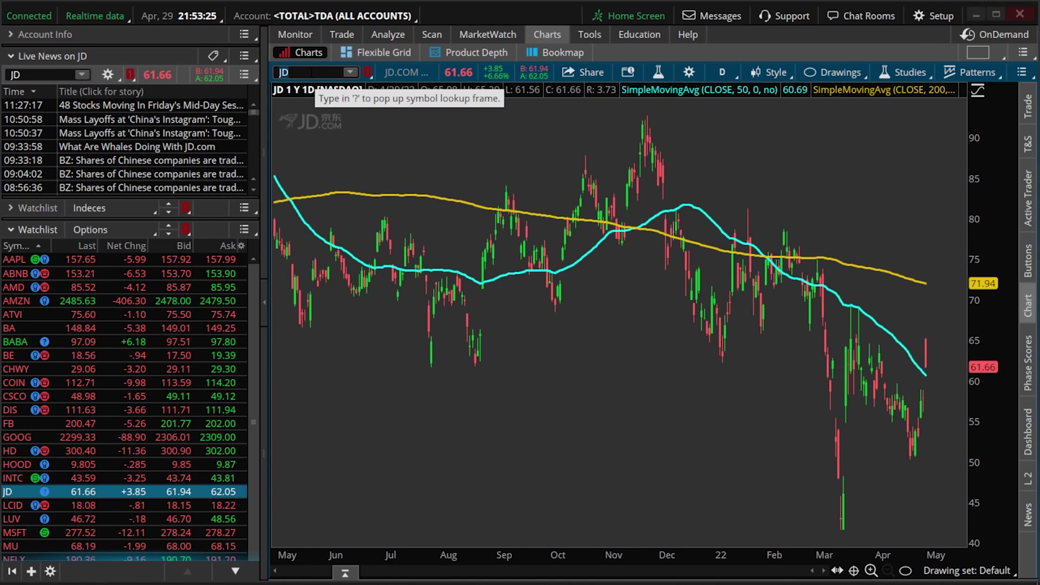
{"action": "scroll", "coordinate": [686, 277], "scroll_direction": "up", "scroll_amount": 5}
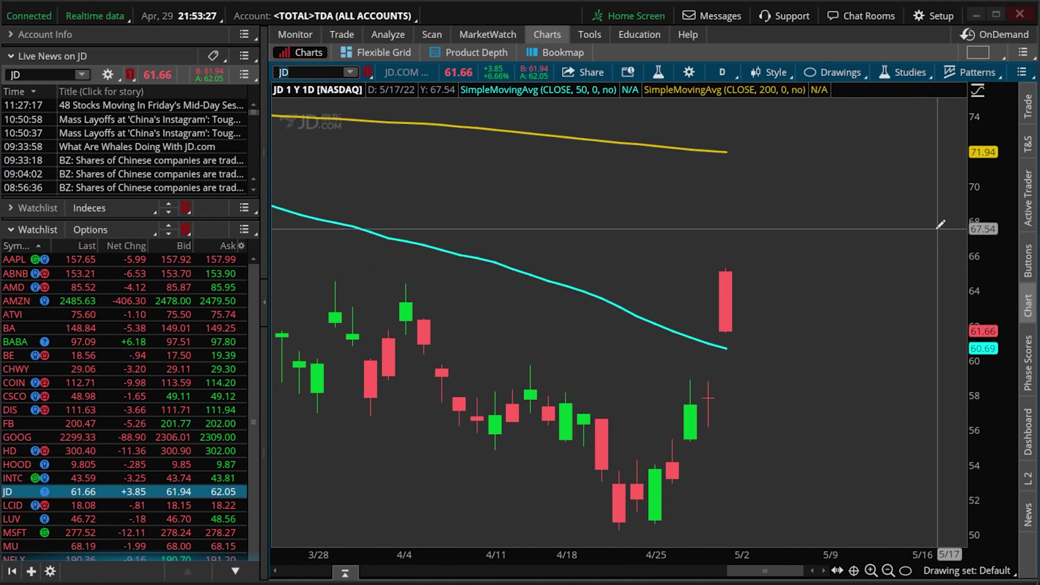
{"action": "left_click_drag", "start_coordinate": [666, 287], "coordinate": [770, 371]}
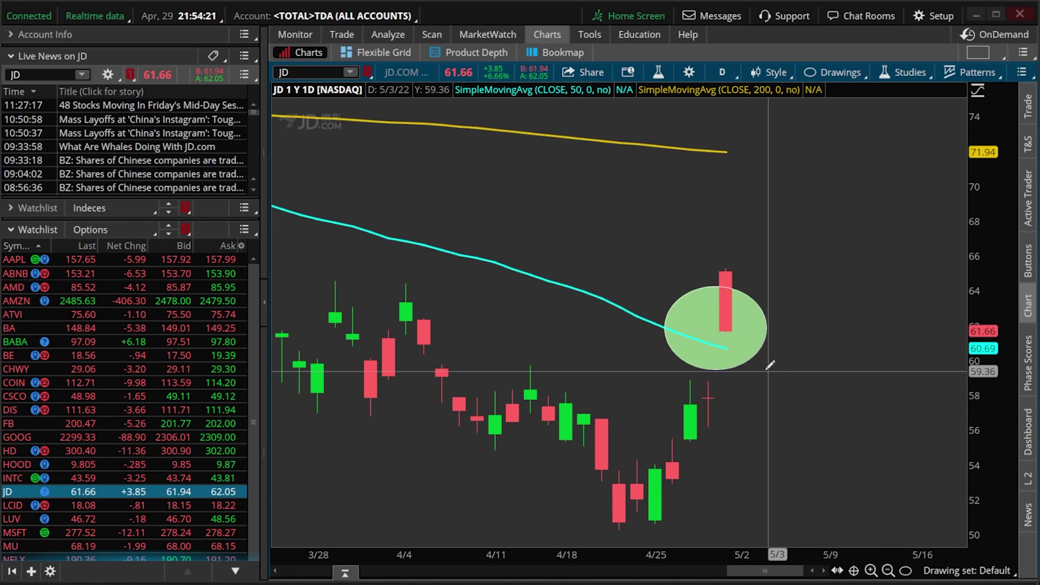
Return to the stock scan and remove the study filter for close crossing above the 50-period simple moving average
{"action": "left_click", "coordinate": [430, 34]}
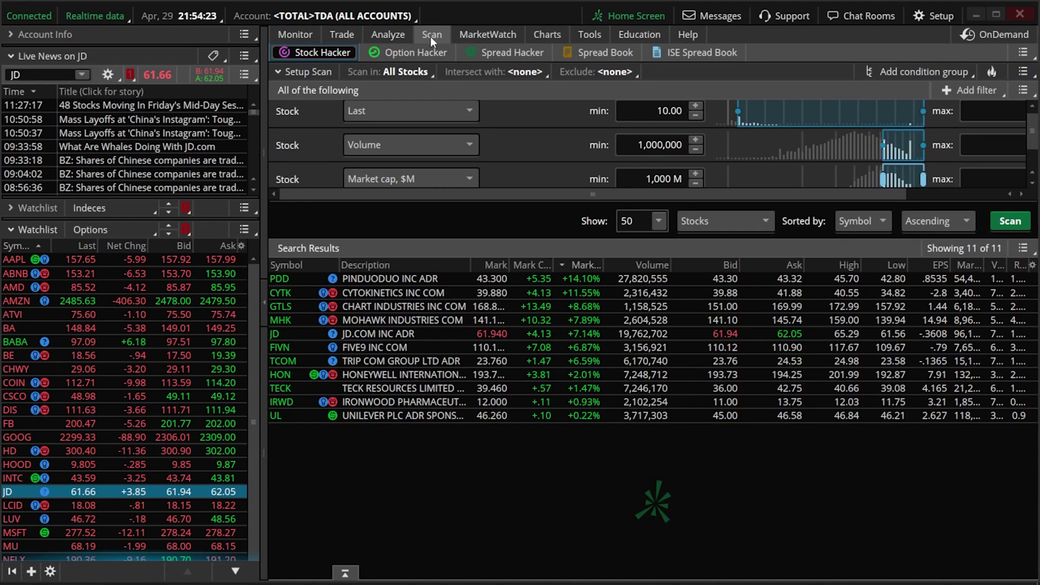
{"action": "scroll", "coordinate": [739, 130], "scroll_direction": "down", "scroll_amount": 3}
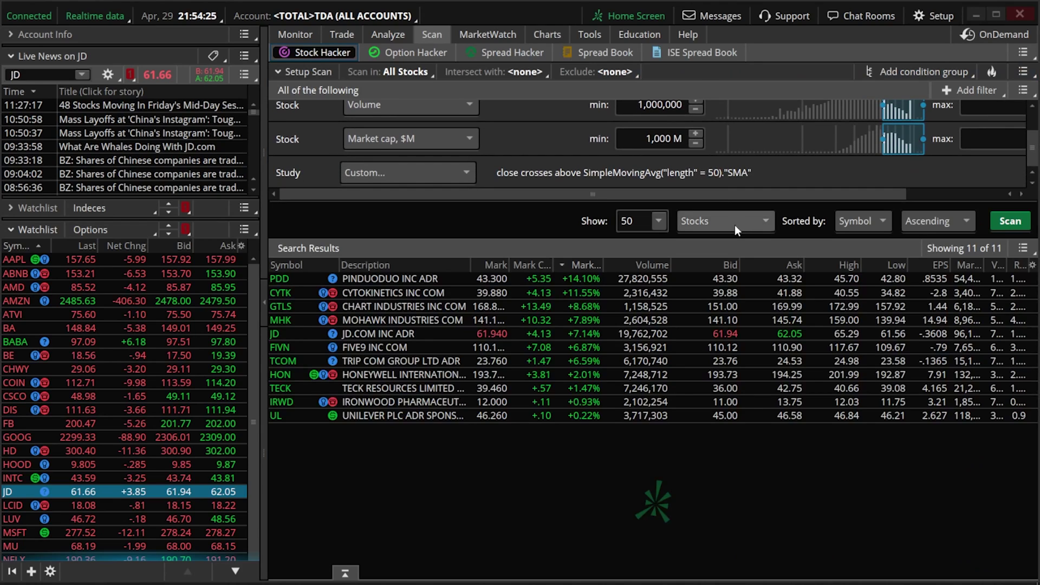
{"action": "left_click_drag", "start_coordinate": [722, 194], "coordinate": [843, 187]}
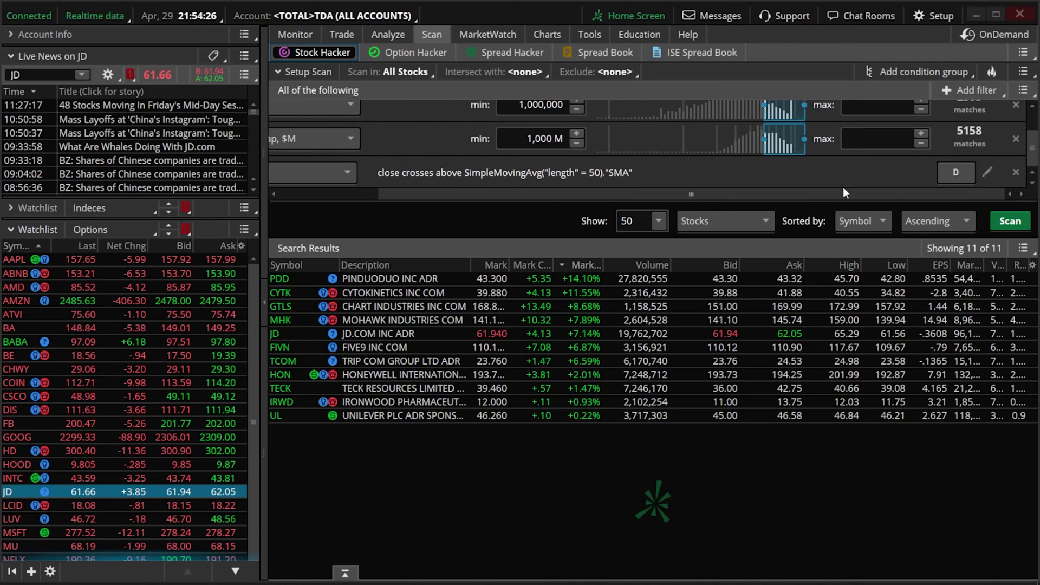
{"action": "left_click", "coordinate": [1016, 174]}
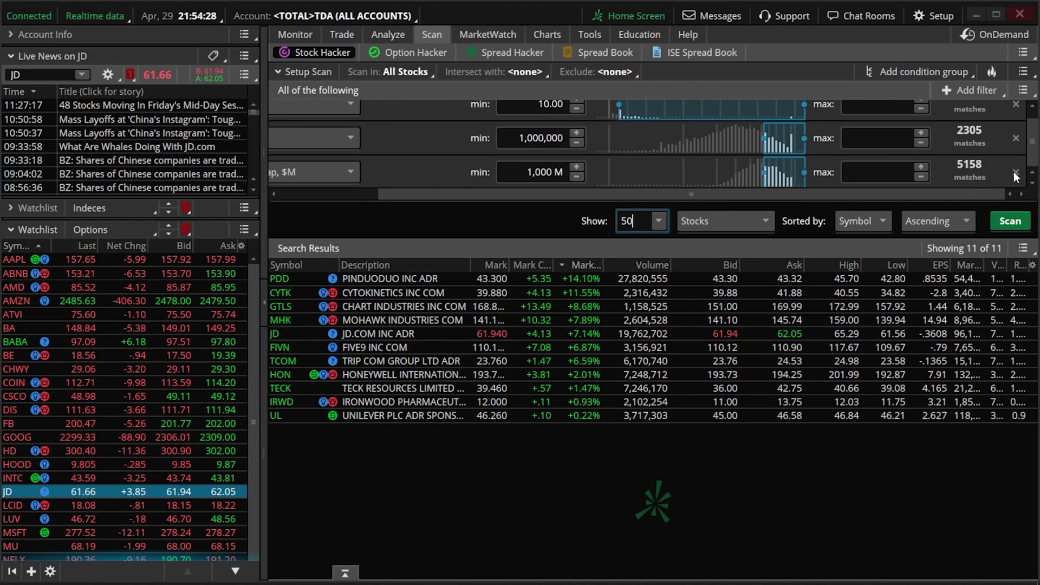
Add a custom study filter to the scan and delete its default ADXCrossover condition
{"action": "left_click", "coordinate": [970, 90]}
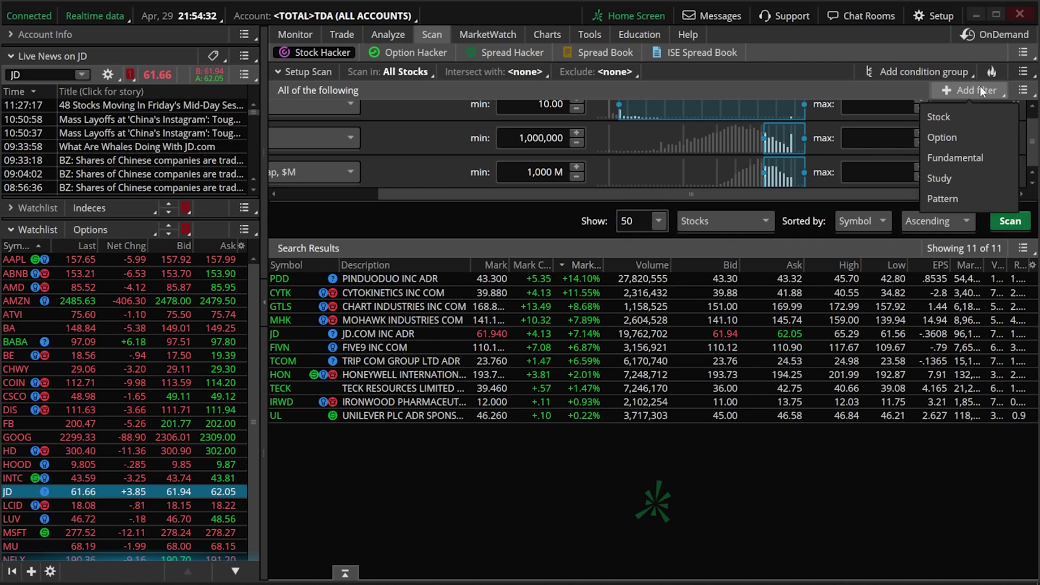
{"action": "left_click", "coordinate": [969, 176]}
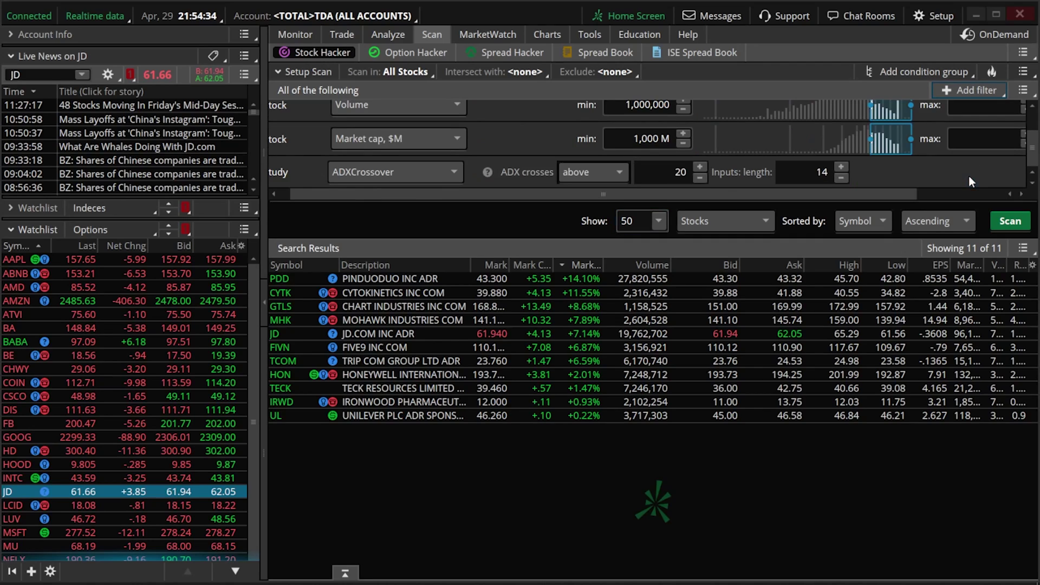
{"action": "left_click", "coordinate": [424, 171]}
{"action": "left_click", "coordinate": [342, 454]}
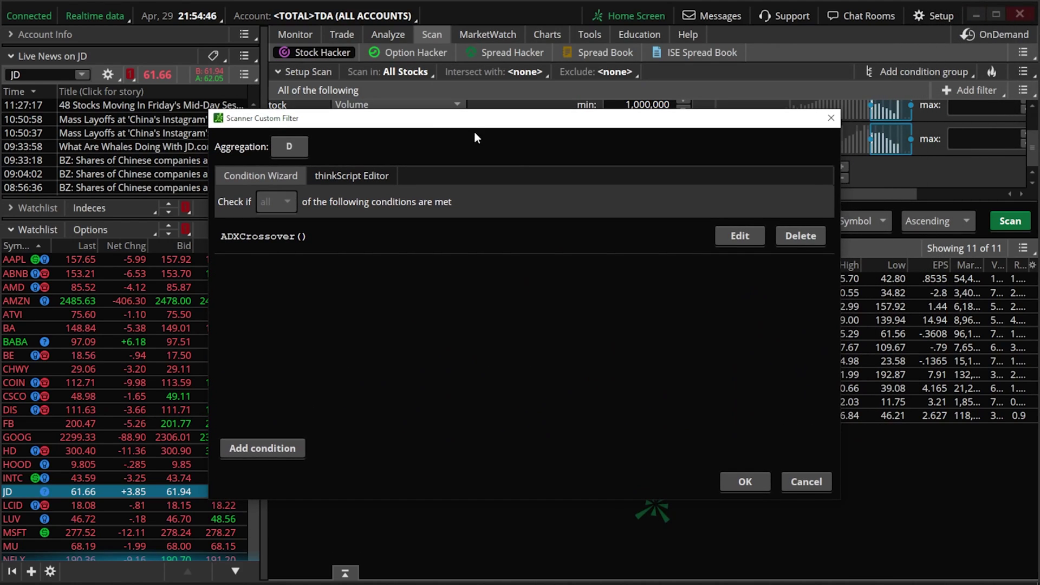
{"action": "left_click", "coordinate": [796, 238]}
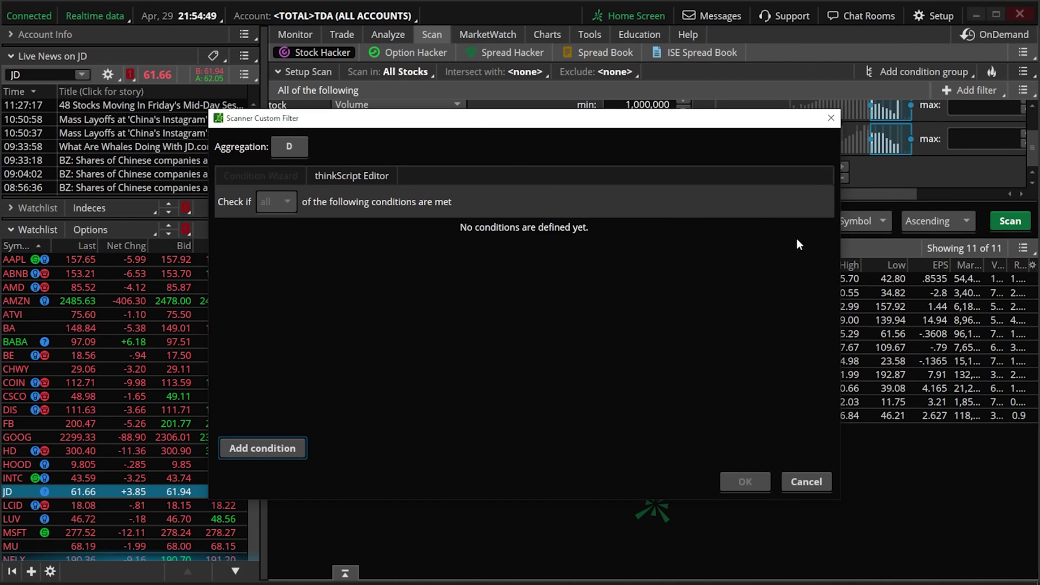
Add a condition to the custom filter based on the SimpleMovingAvg study with a length of 50
{"action": "left_click", "coordinate": [290, 448]}
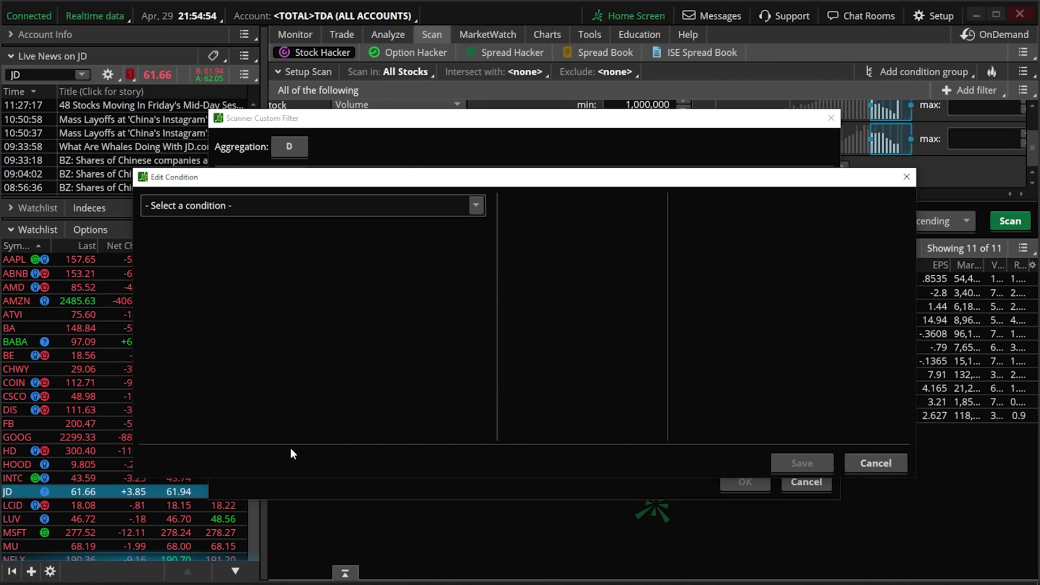
{"action": "left_click", "coordinate": [477, 205]}
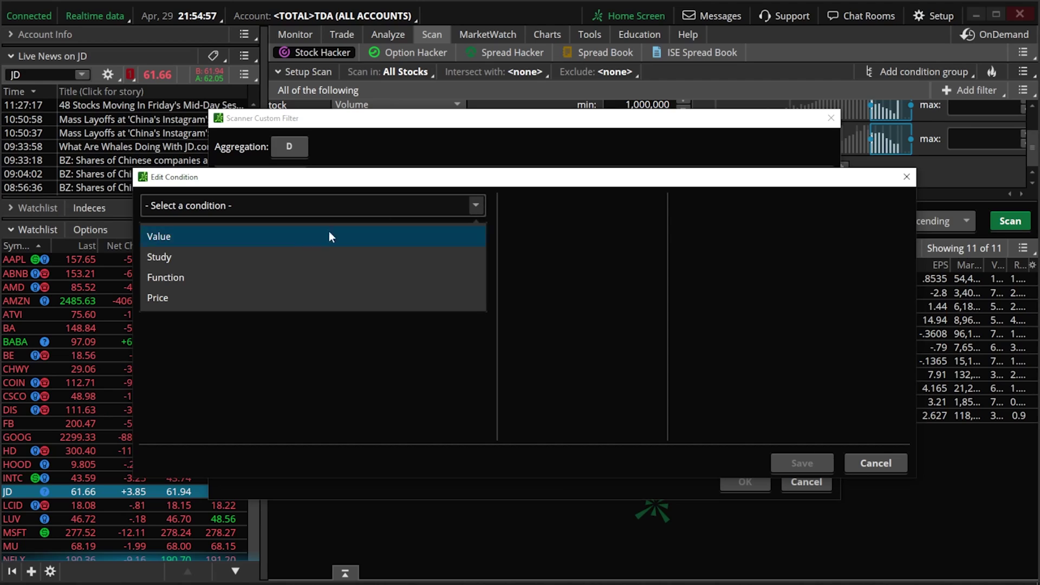
{"action": "left_click", "coordinate": [278, 255]}
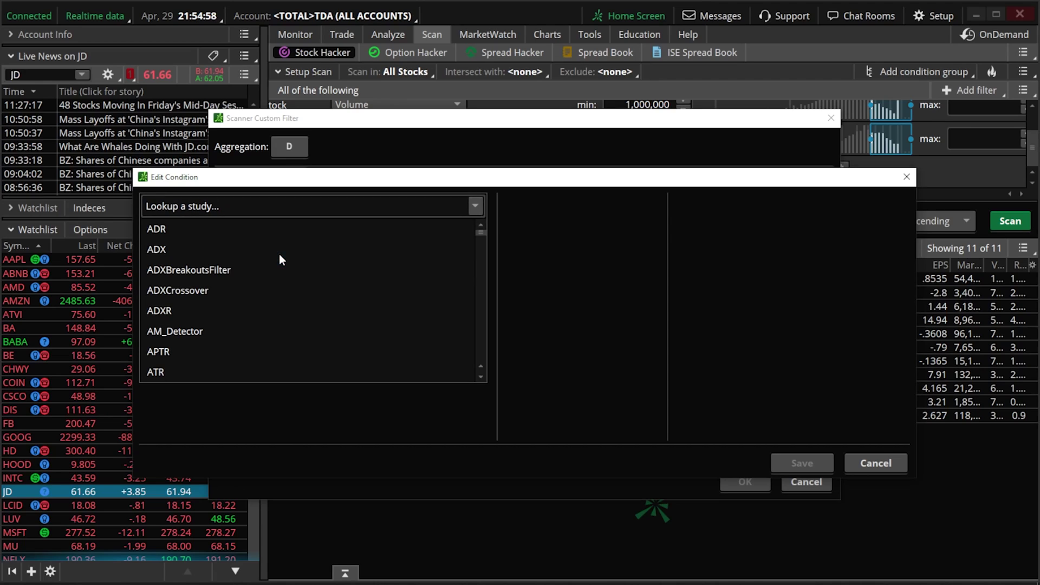
{"action": "left_click", "coordinate": [279, 207]}
{"action": "type", "text": "simple"}
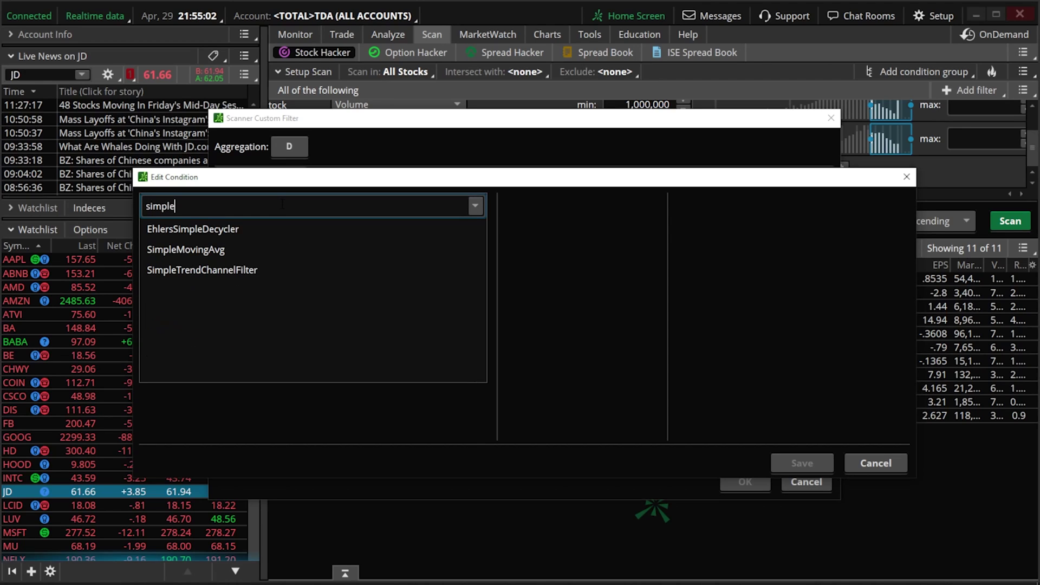
{"action": "left_click", "coordinate": [239, 251]}
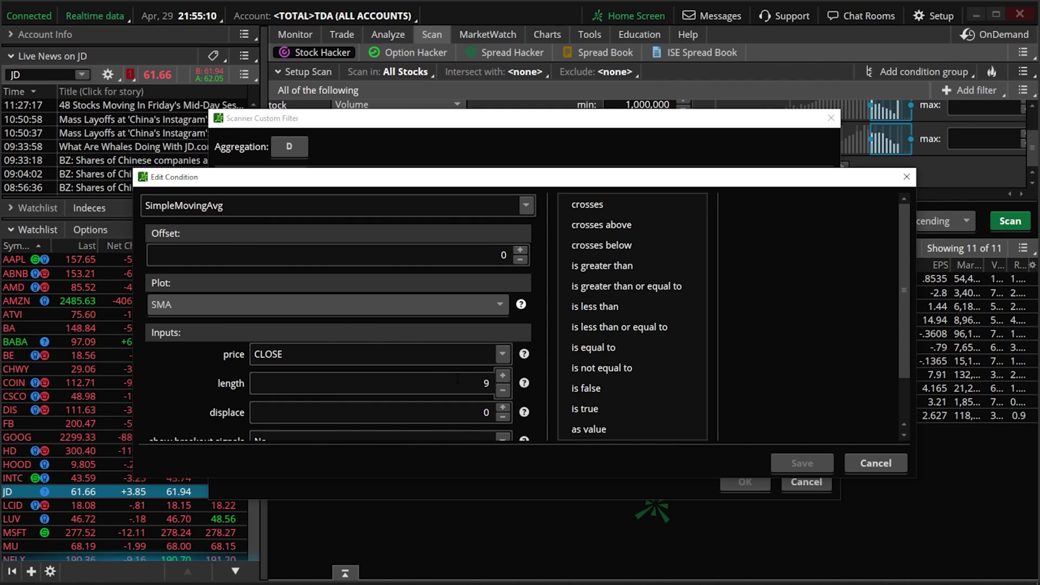
{"action": "left_click", "coordinate": [505, 380]}
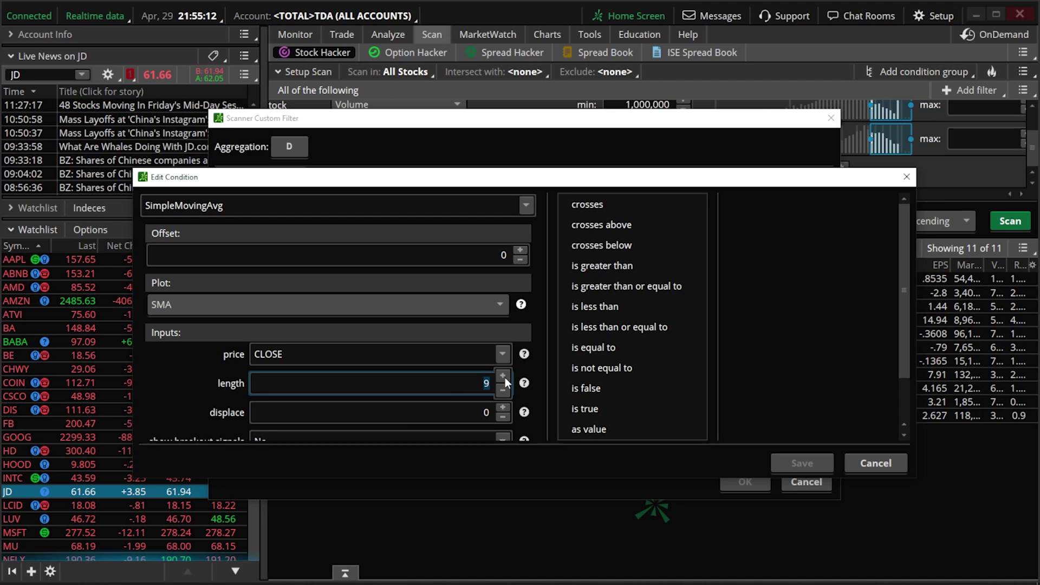
{"action": "type", "text": "50"}
Set the condition to crosses above and compare it with a second SimpleMovingAvg study of length 200
{"action": "left_click", "coordinate": [610, 226]}
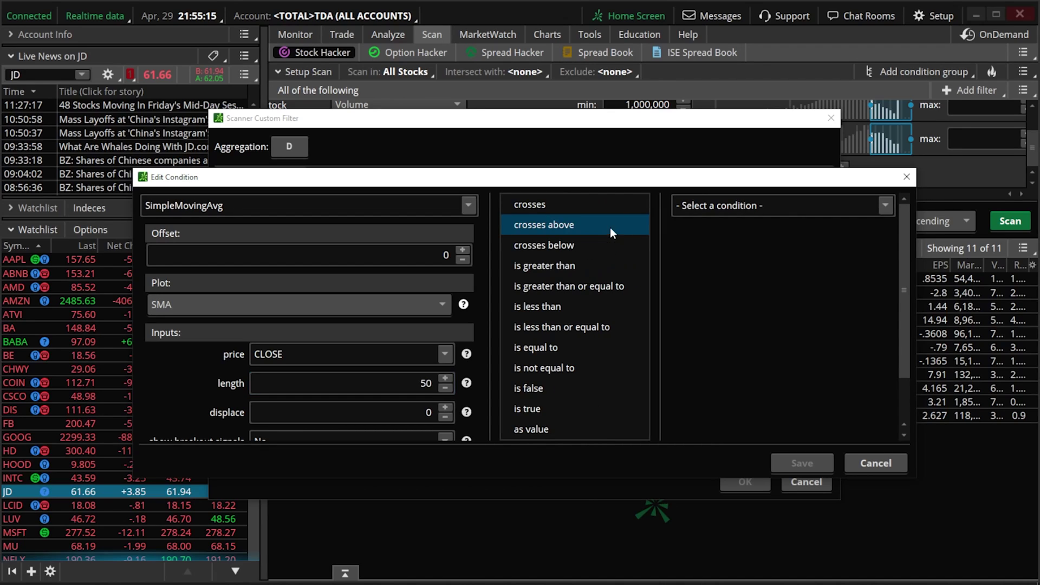
{"action": "left_click", "coordinate": [768, 210]}
{"action": "left_click", "coordinate": [759, 255]}
{"action": "left_click", "coordinate": [733, 205]}
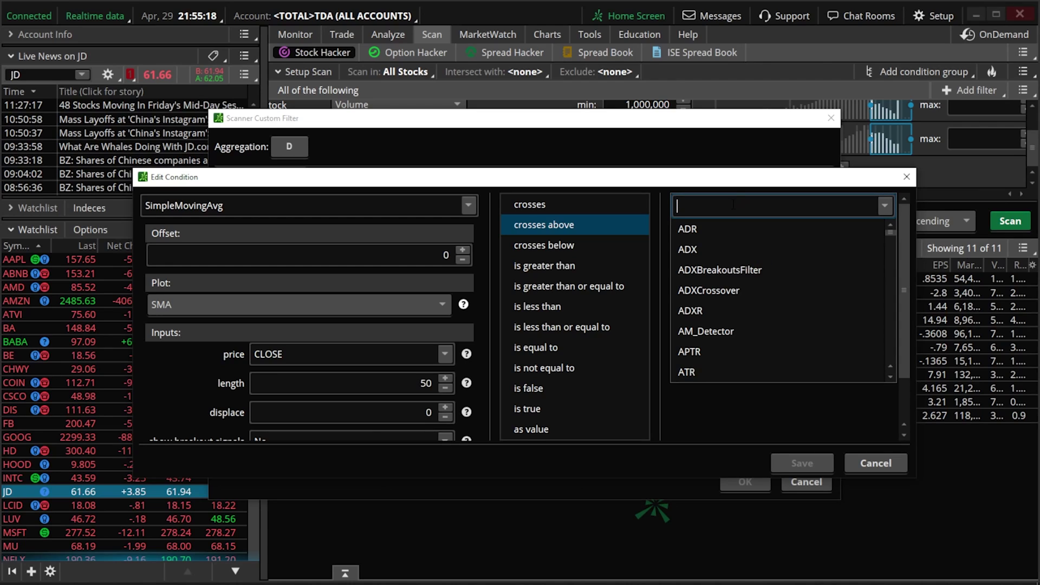
{"action": "type", "text": "simple"}
{"action": "left_click", "coordinate": [708, 245]}
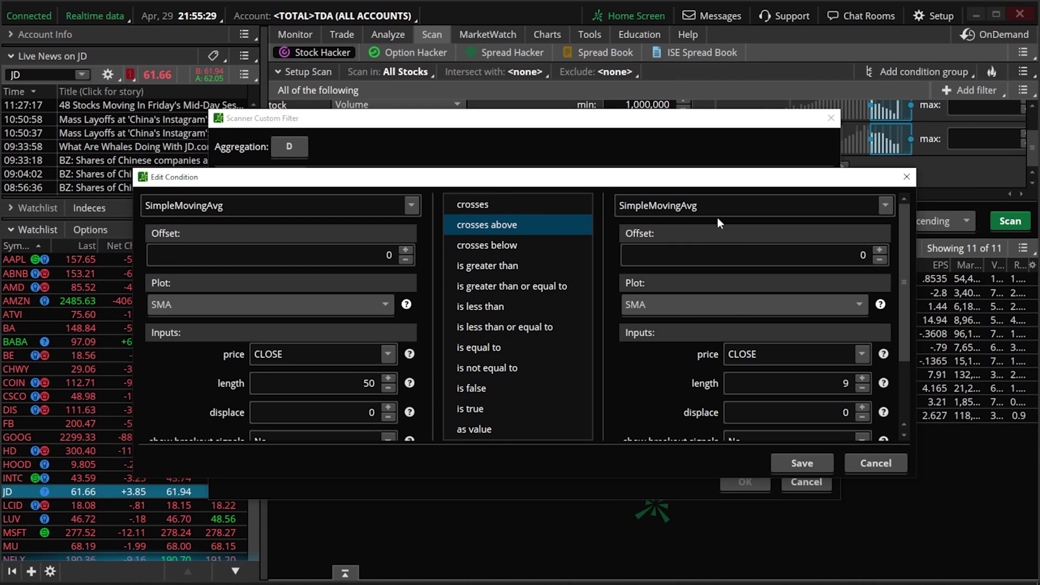
{"action": "double_click", "coordinate": [849, 382]}
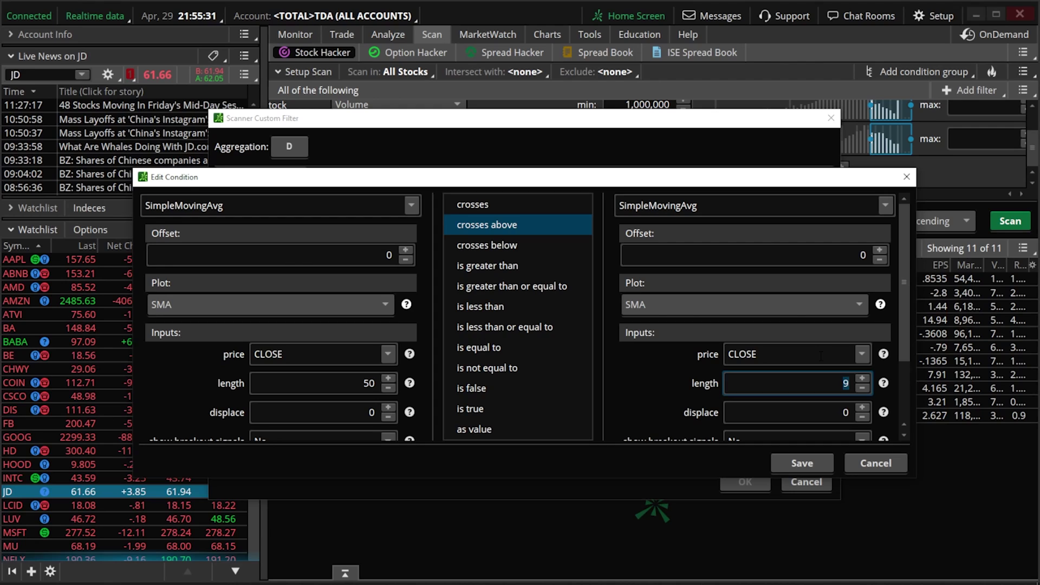
{"action": "type", "text": "200"}
Save the condition, accept the custom filter, and run the scan
{"action": "left_click", "coordinate": [794, 458]}
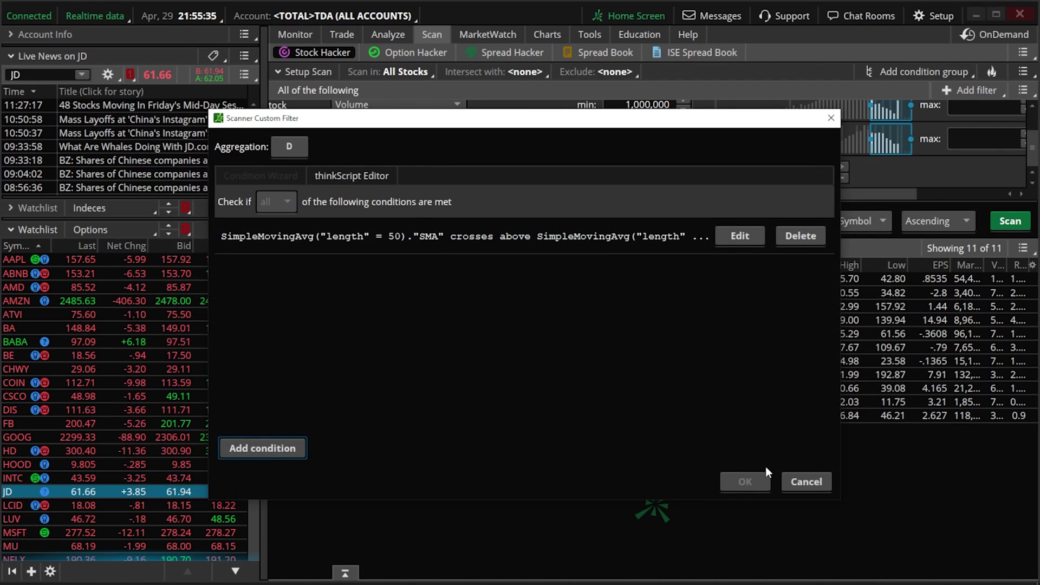
{"action": "left_click", "coordinate": [745, 482]}
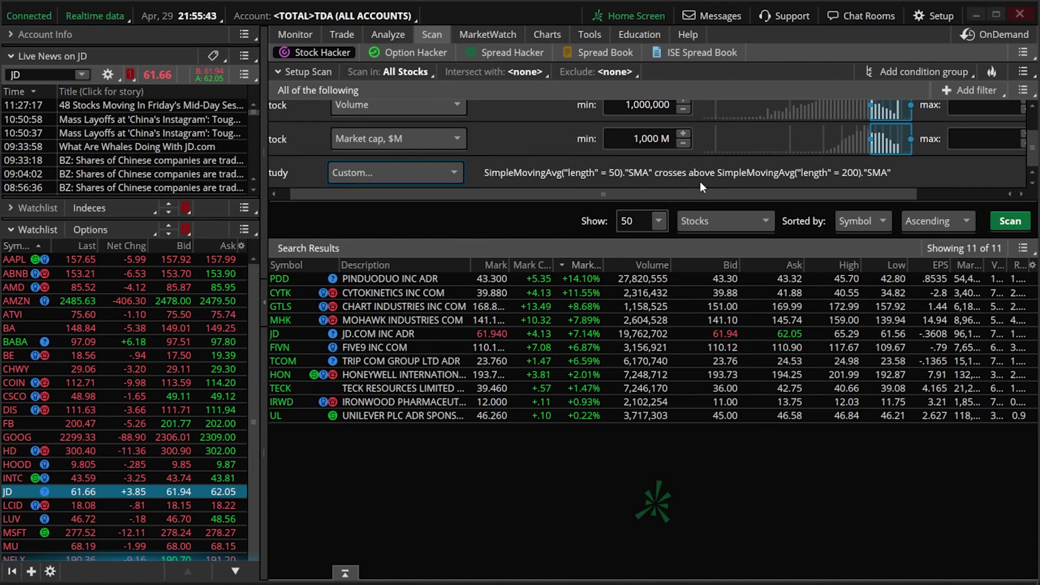
{"action": "left_click", "coordinate": [1016, 223]}
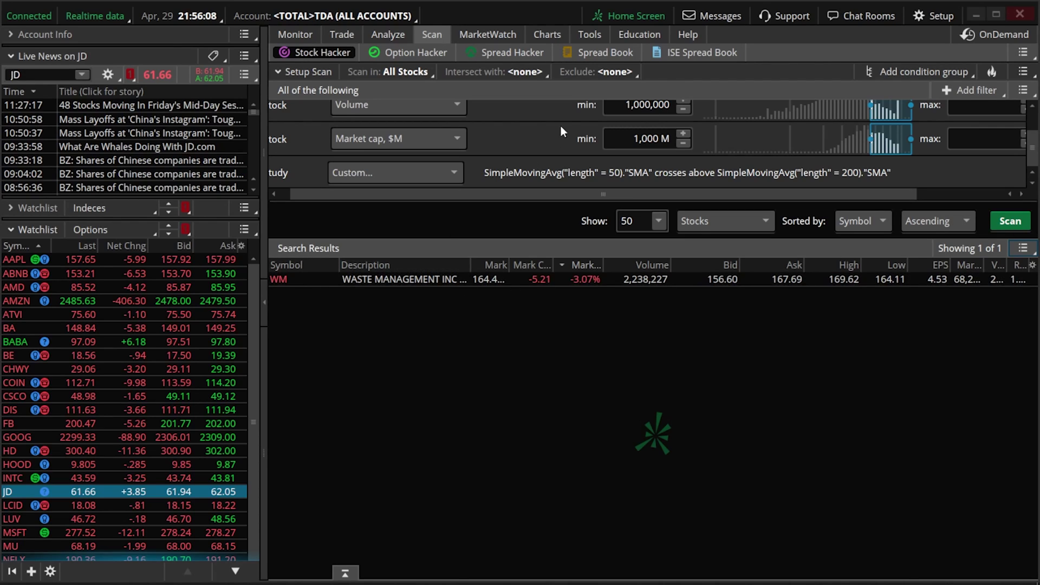
Return to the charts and load the symbol WM
{"action": "left_click", "coordinate": [554, 33]}
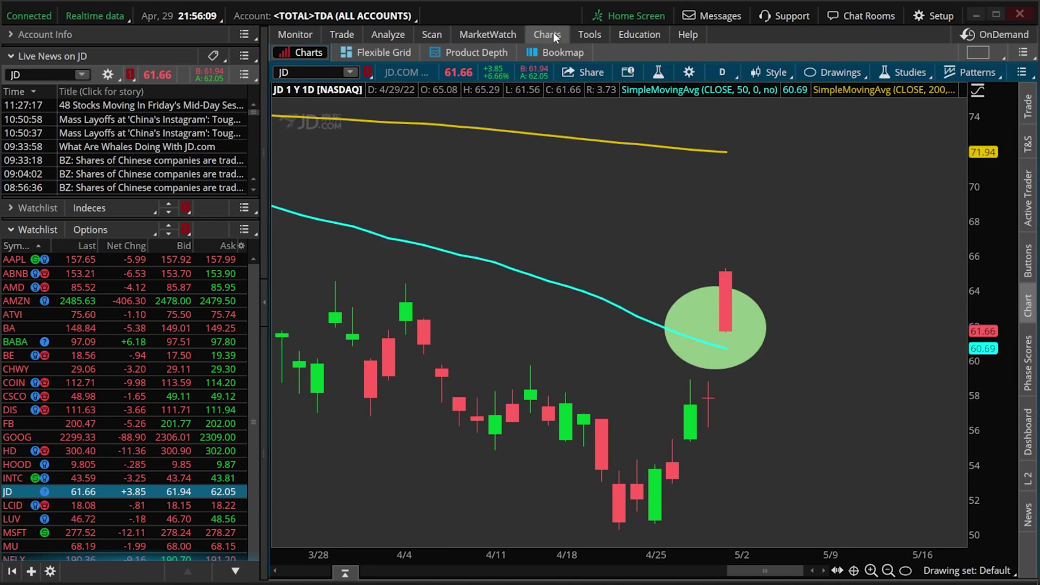
{"action": "left_click", "coordinate": [318, 73]}
{"action": "type", "text": "WM"}
{"action": "key", "text": "Return"}
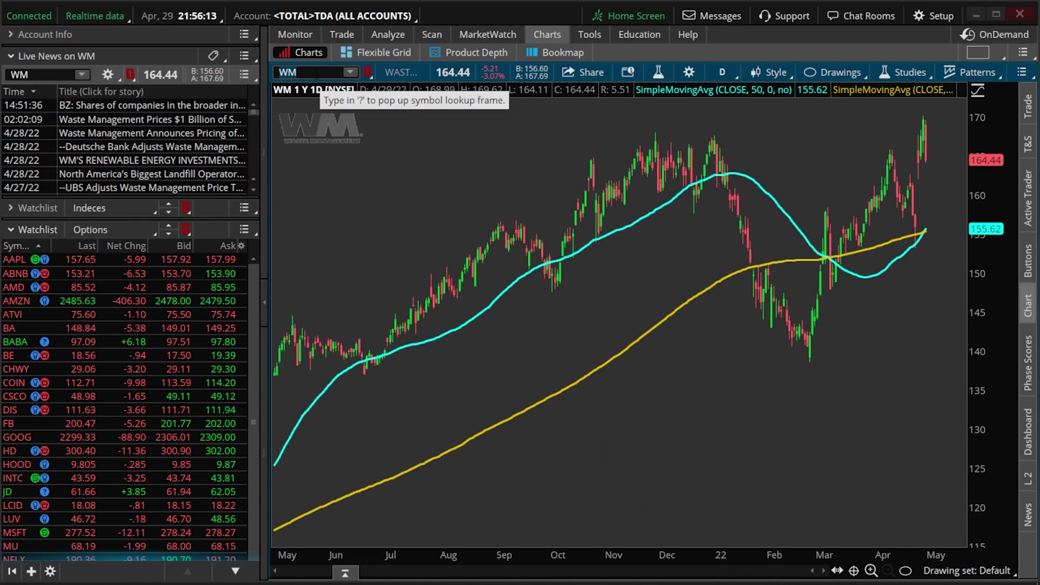
Mark with an ellipse where WM's 50-period average crosses above its 200-period average around 4/28
{"action": "left_click_drag", "start_coordinate": [894, 143], "coordinate": [956, 157]}
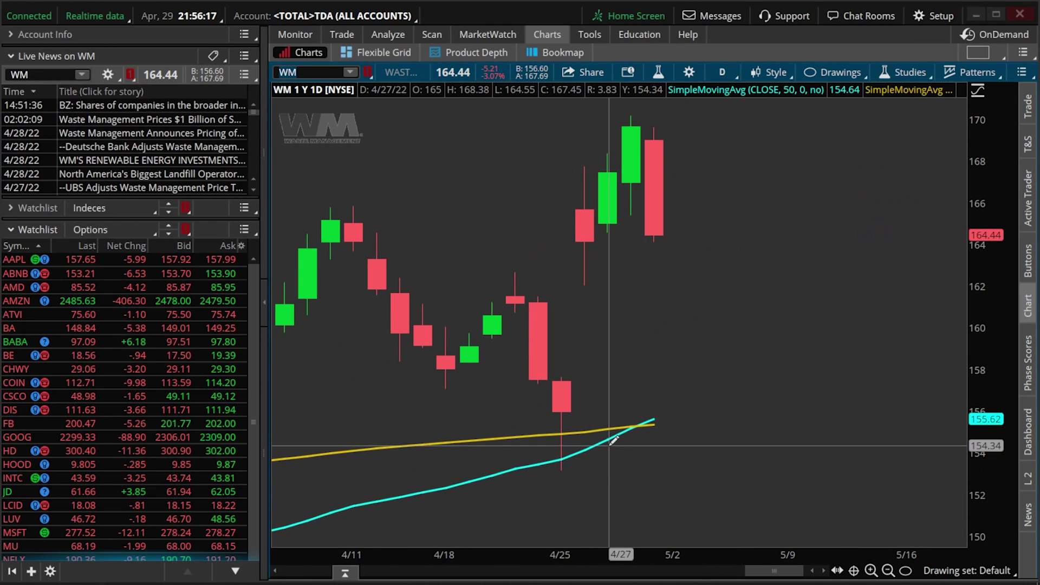
{"action": "left_click", "coordinate": [607, 404]}
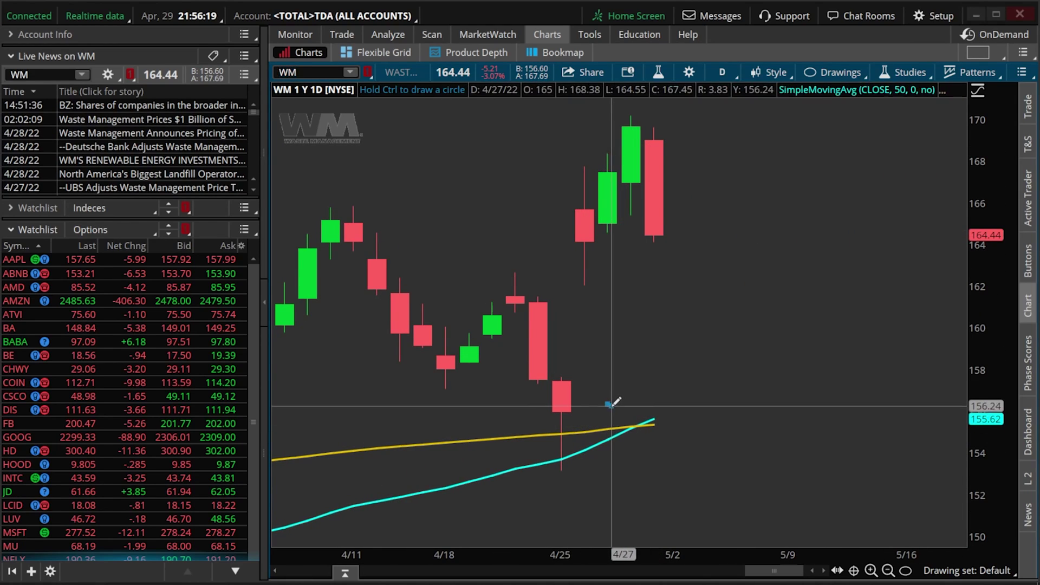
{"action": "left_click", "coordinate": [657, 440]}
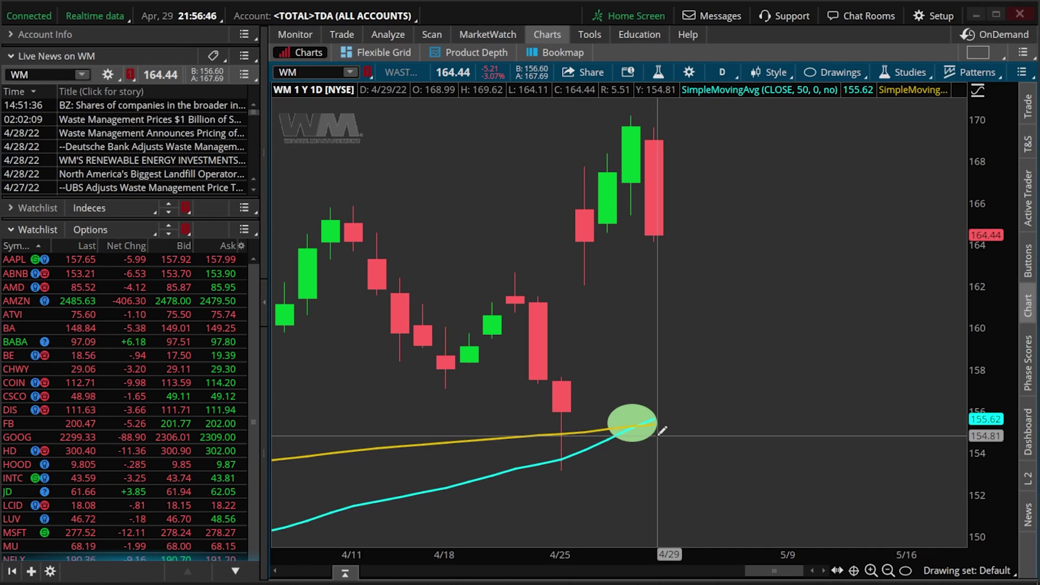
Return to the stock scan and save its query as SMA CROSSOVER
{"action": "left_click", "coordinate": [437, 33]}
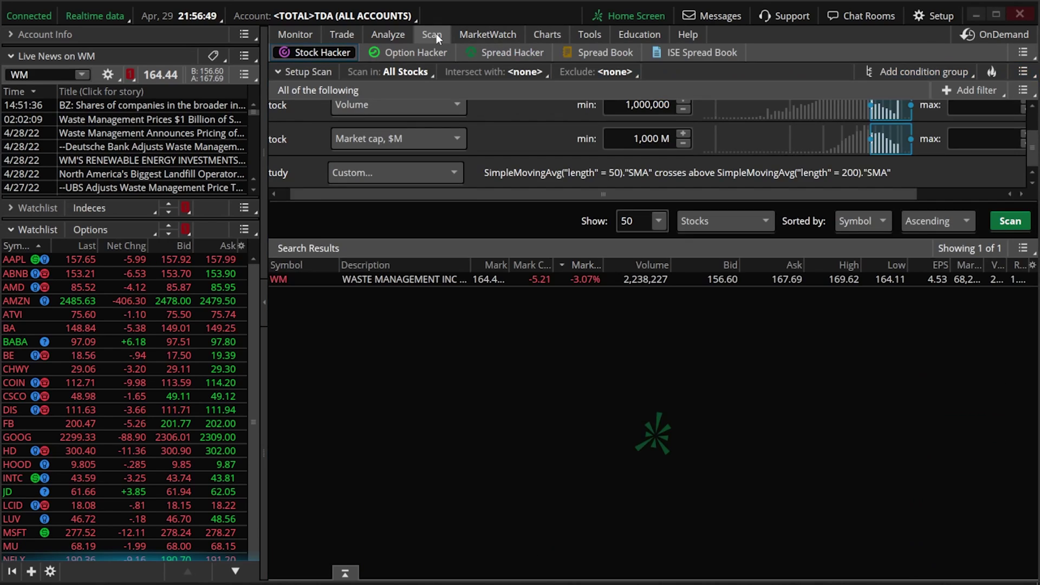
{"action": "left_click", "coordinate": [1024, 72]}
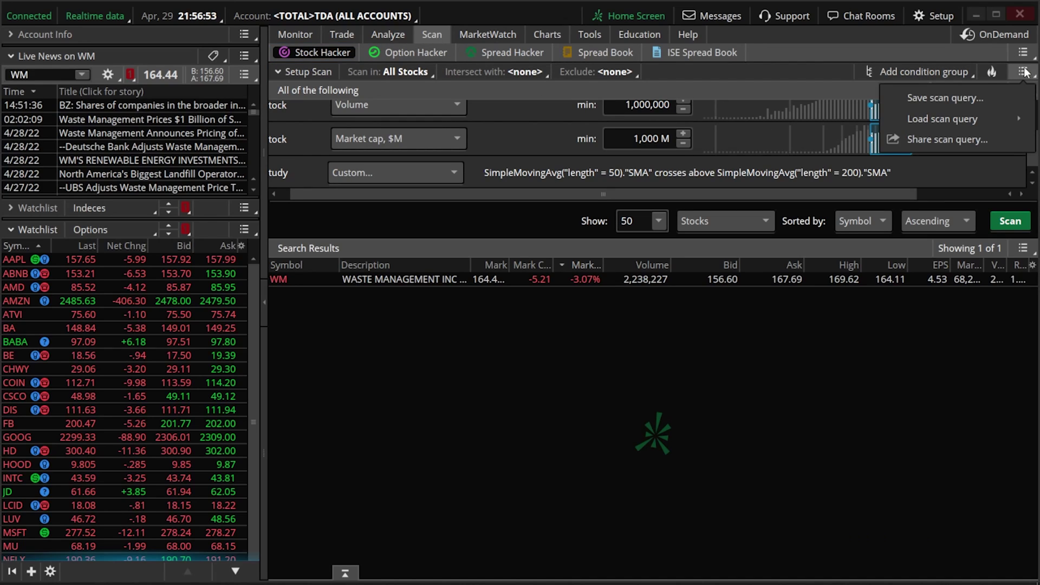
{"action": "left_click", "coordinate": [961, 98]}
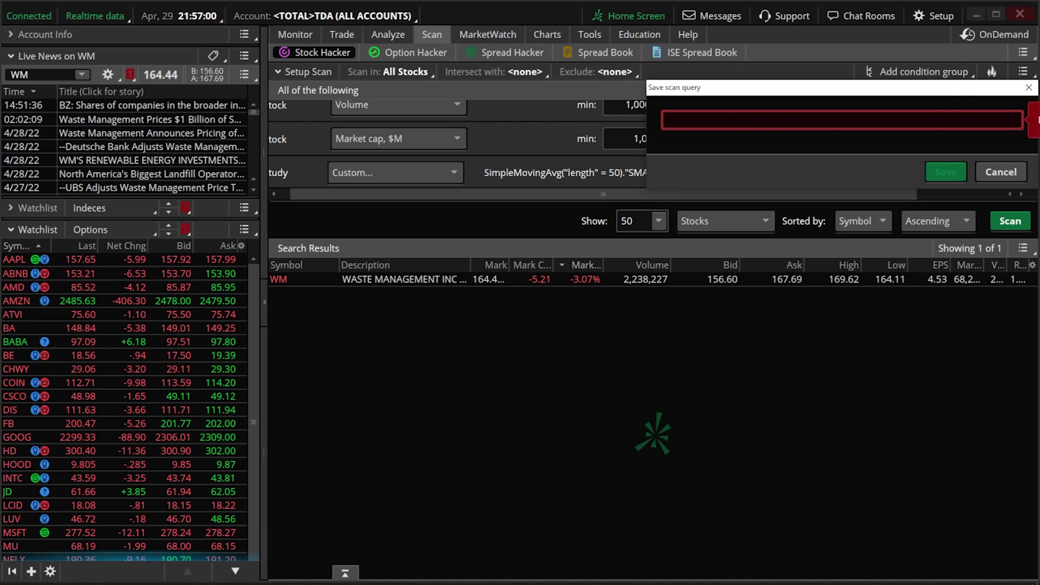
{"action": "type", "text": "SMA C"}
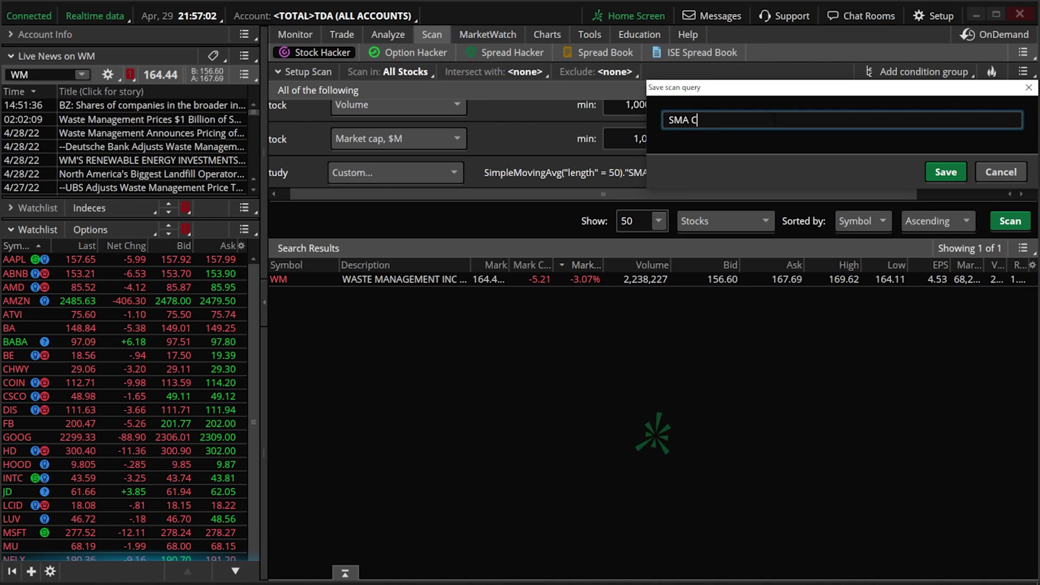
{"action": "type", "text": "ROSSOVER"}
{"action": "left_click", "coordinate": [938, 170]}
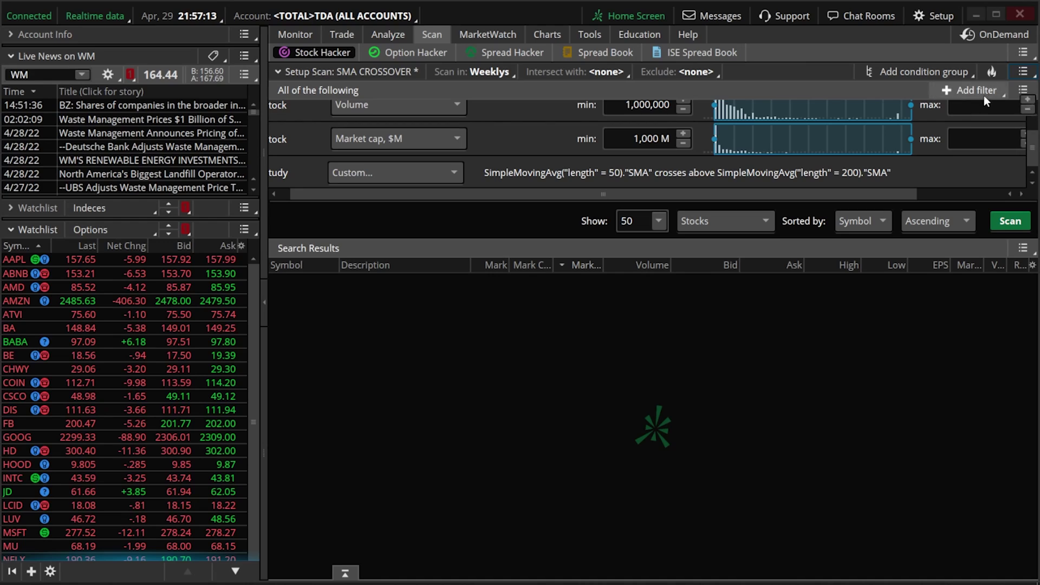
Load the SMA CROSSOVER scan query from the personal saved queries
{"action": "left_click", "coordinate": [1022, 72]}
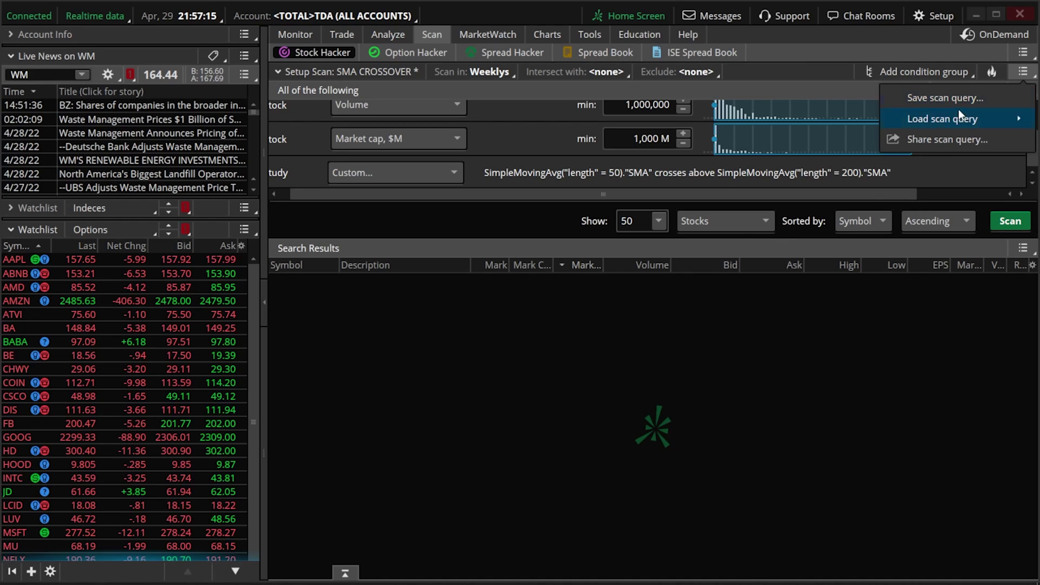
{"action": "mouse_move", "coordinate": [958, 116]}
{"action": "mouse_move", "coordinate": [734, 119]}
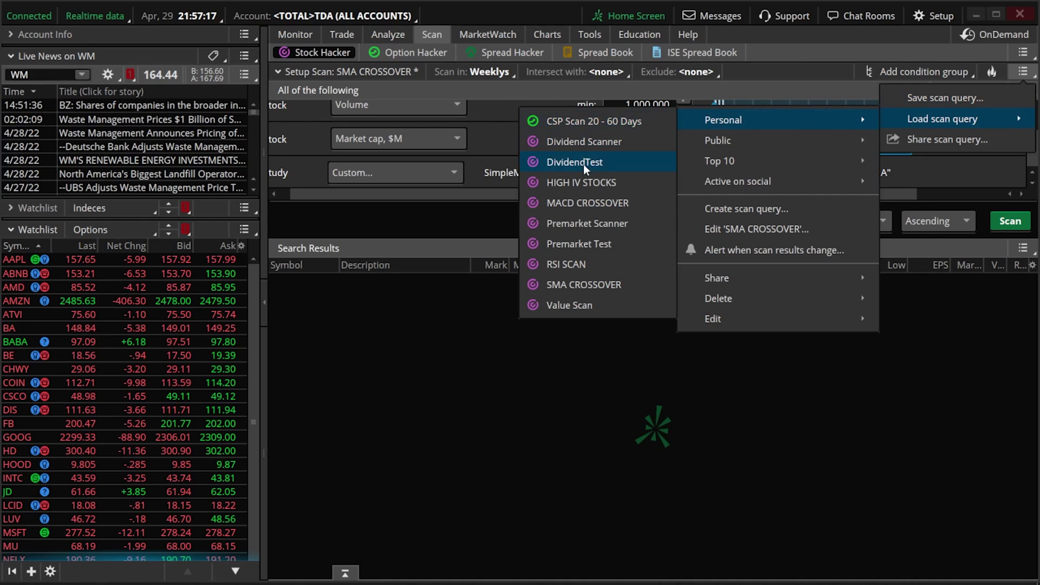
{"action": "left_click", "coordinate": [584, 285]}
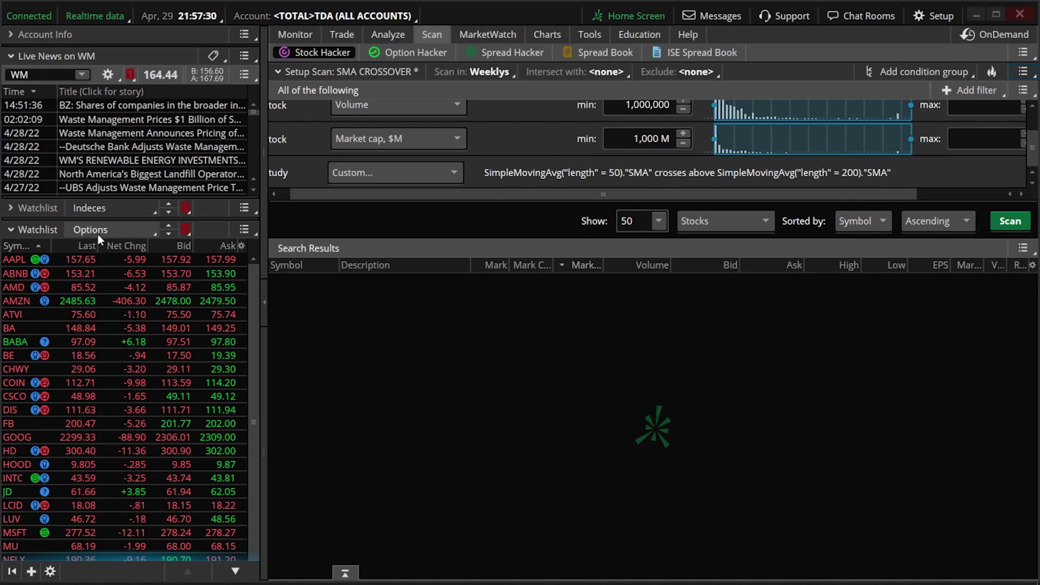
Add a Watchlist gadget to the sidebar and set it to the personal SMA CROSSOVER scan
{"action": "left_click", "coordinate": [31, 571]}
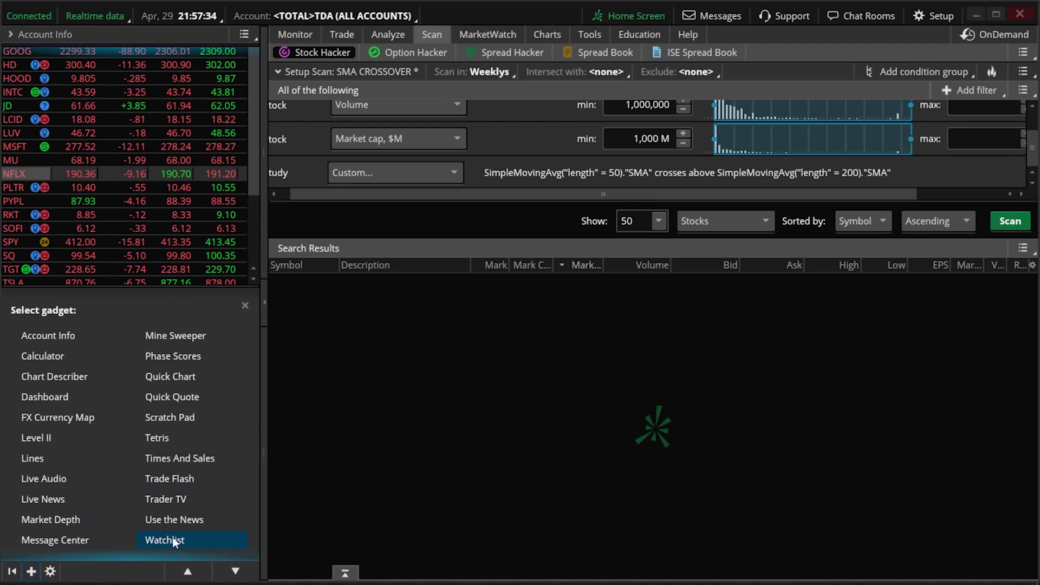
{"action": "left_click", "coordinate": [173, 537]}
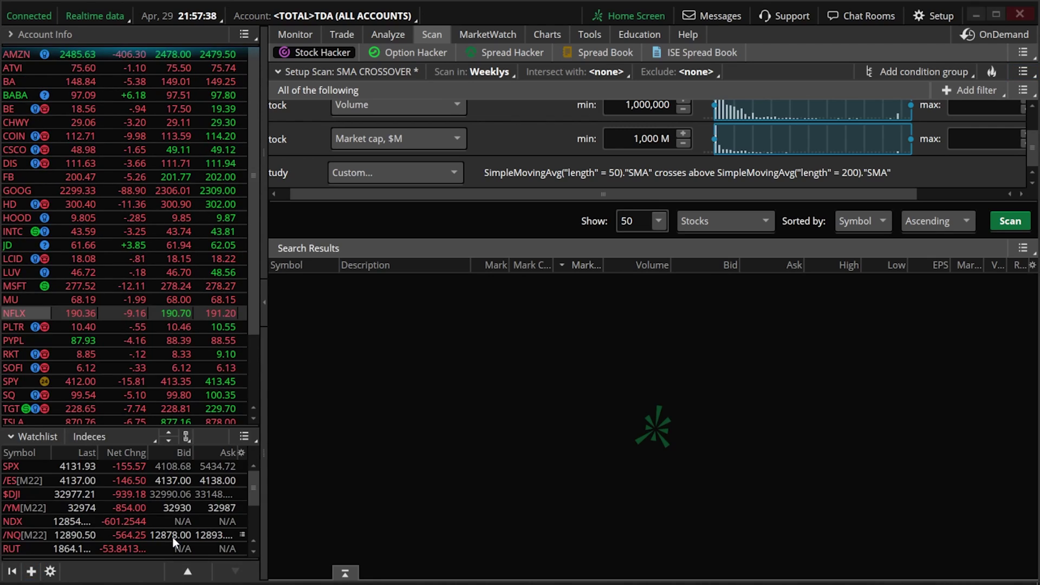
{"action": "left_click", "coordinate": [128, 440]}
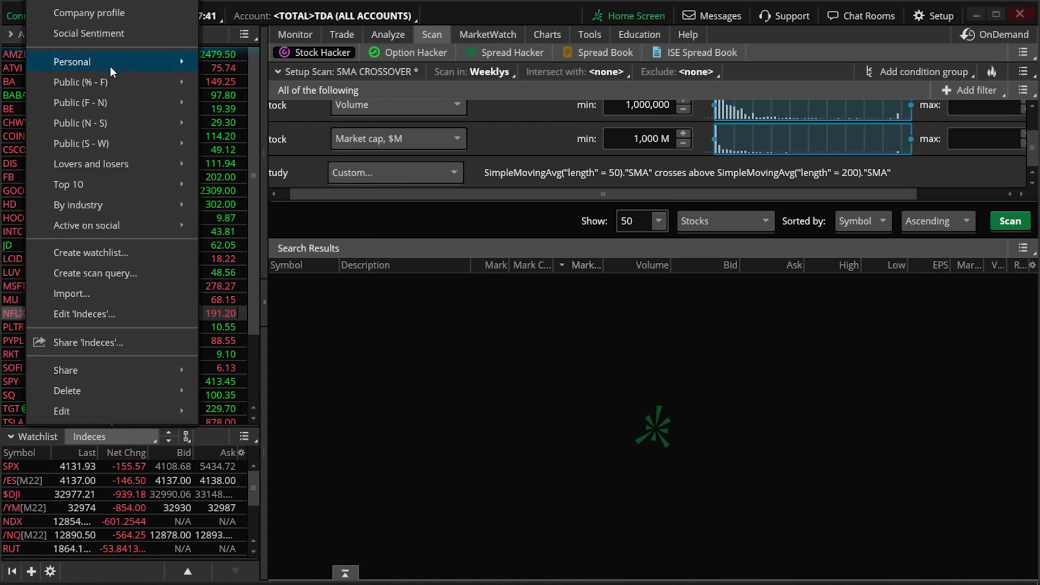
{"action": "mouse_move", "coordinate": [109, 59]}
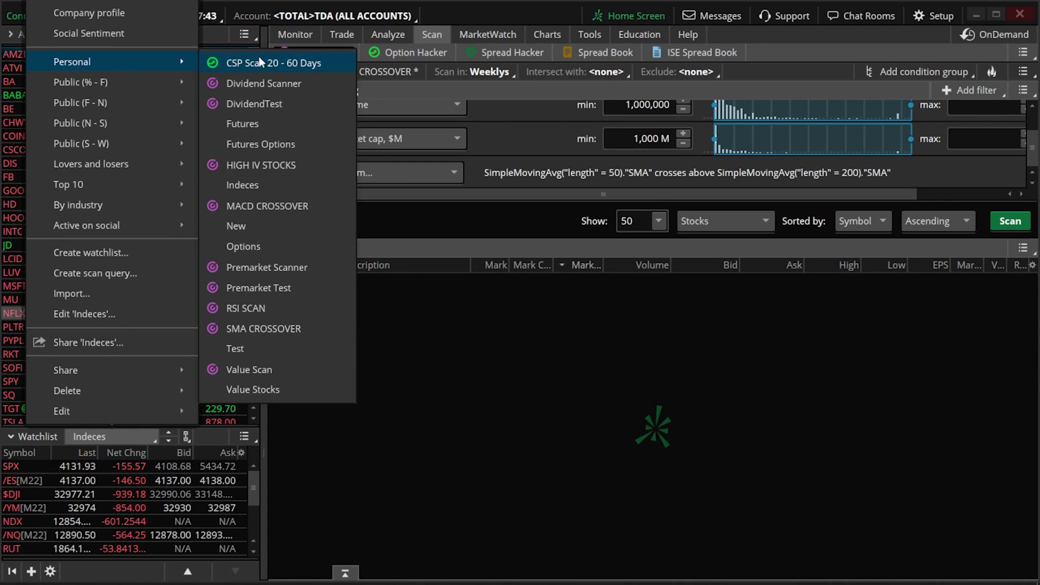
{"action": "left_click", "coordinate": [260, 329]}
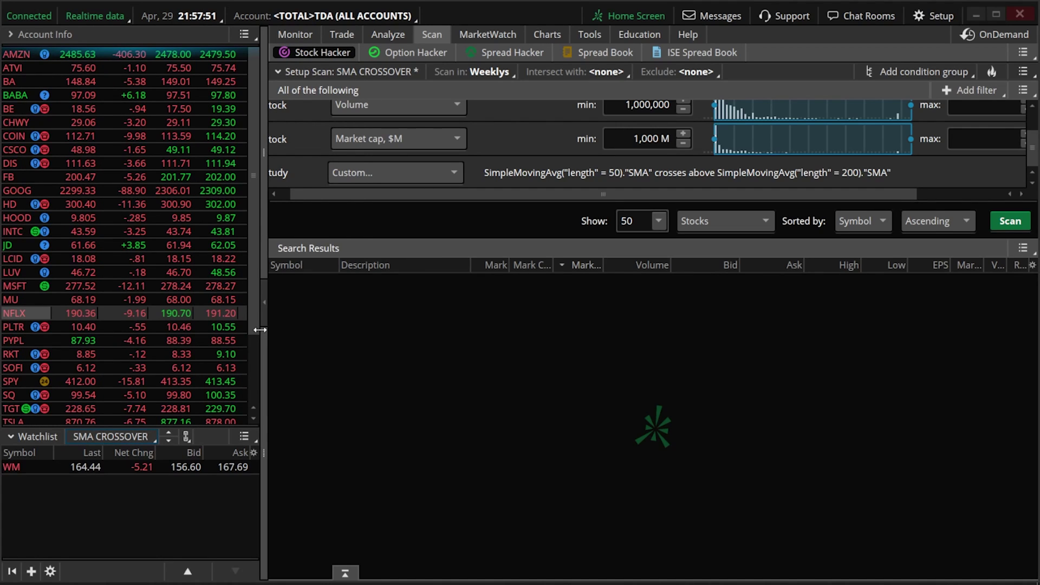